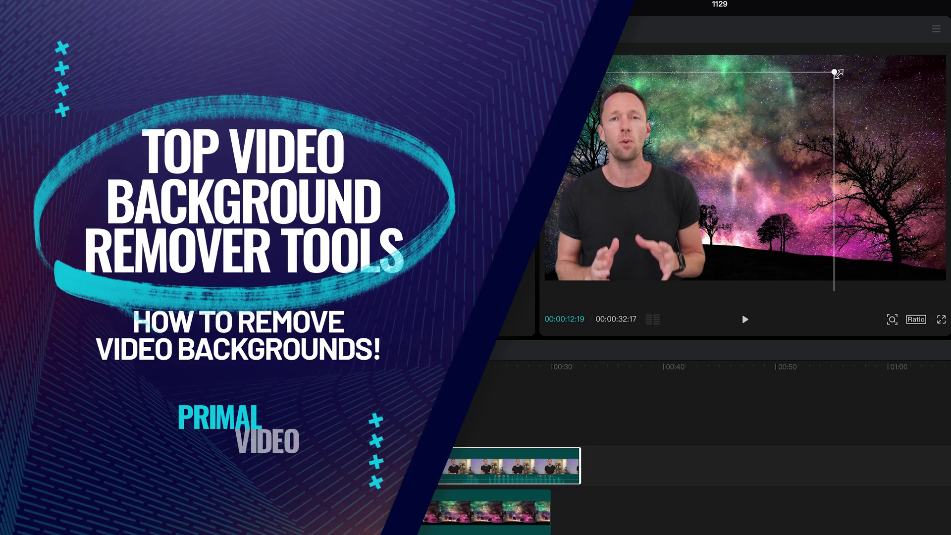
Step: Put the 00:00:32:17 Test-Footage.mp4 clip on the editing timeline and play it back
{"action": "left_click_drag", "start_coordinate": [836, 74], "coordinate": [789, 94]}
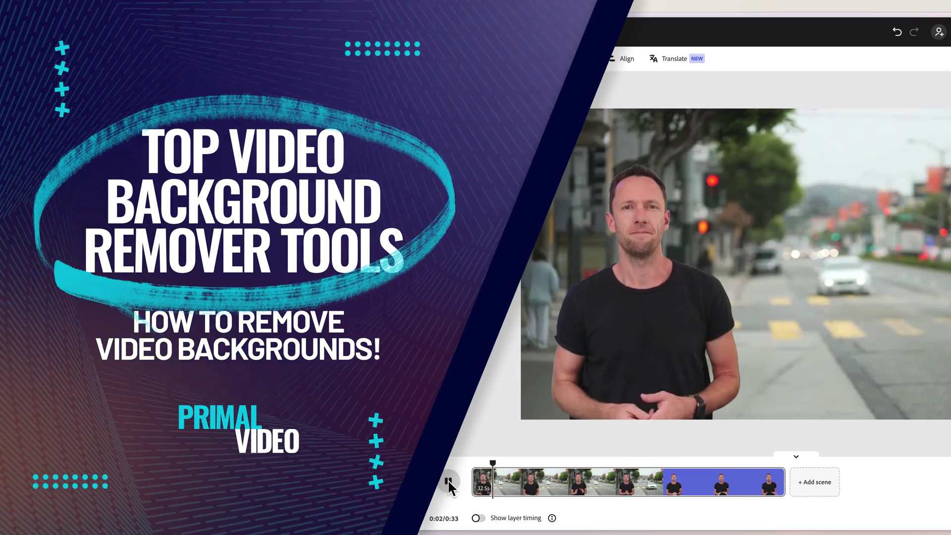
{"action": "left_click", "coordinate": [448, 480]}
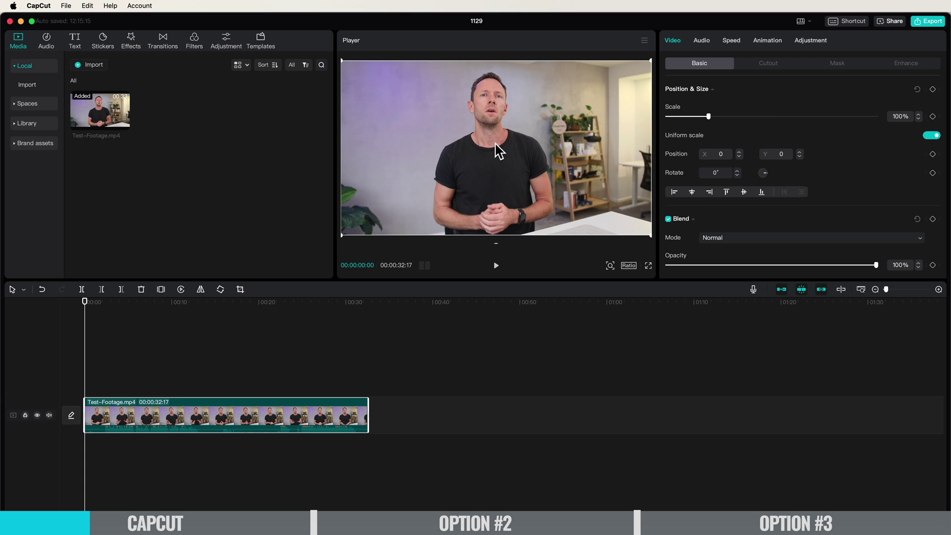
Step: Apply Auto cutout from the Cutout tab so the presenter's room background turns black
{"action": "left_click", "coordinate": [765, 66]}
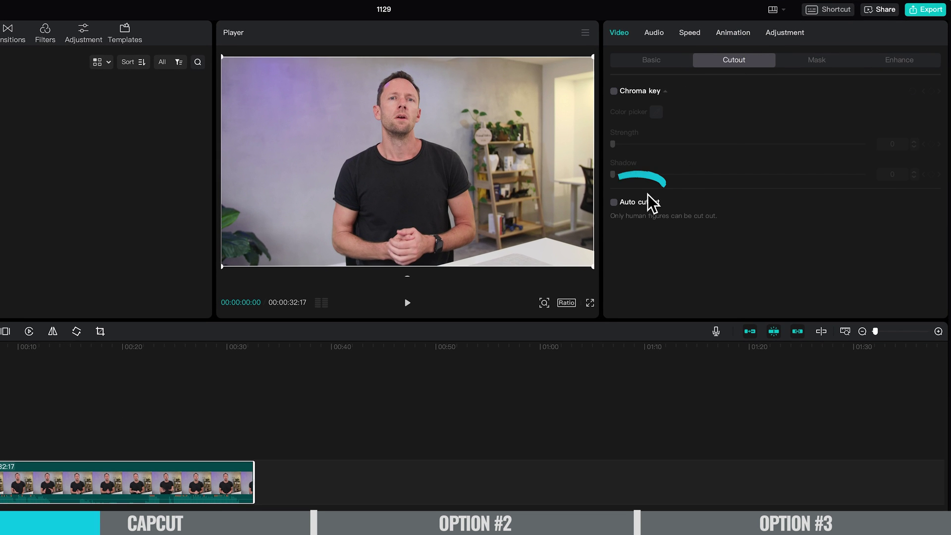
{"action": "left_click", "coordinate": [613, 202]}
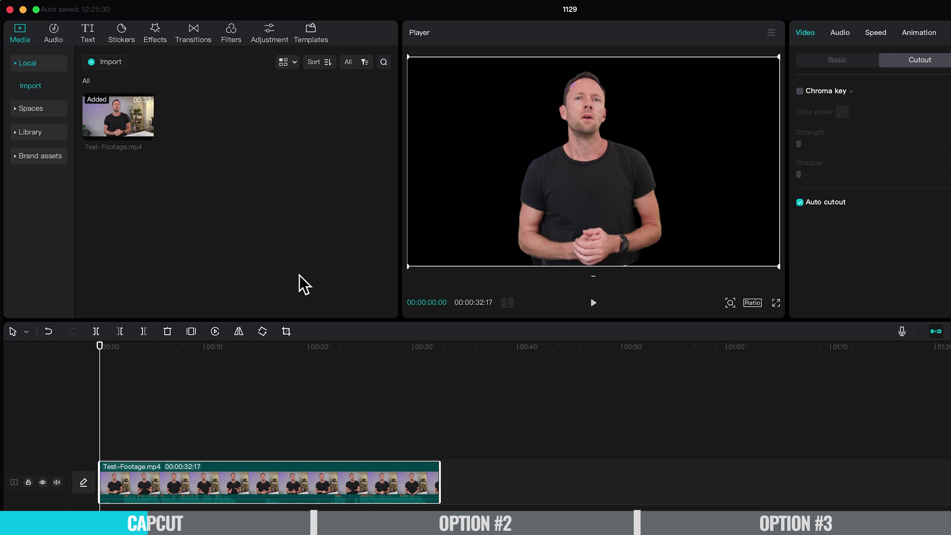
Step: Import Mountain Forest Sunlight.mov and Starry Night Aurora.mov into the media bin
{"action": "left_click", "coordinate": [107, 60]}
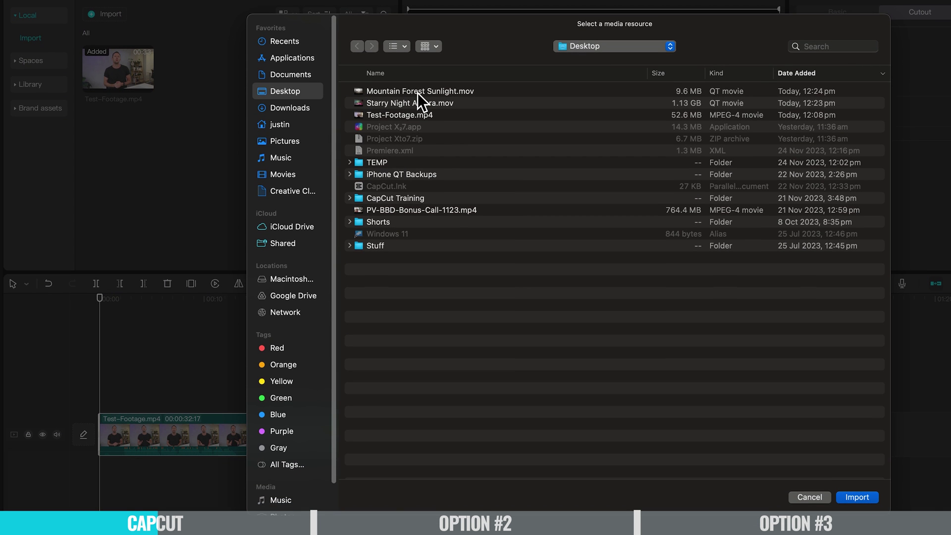
{"action": "left_click", "coordinate": [417, 93]}
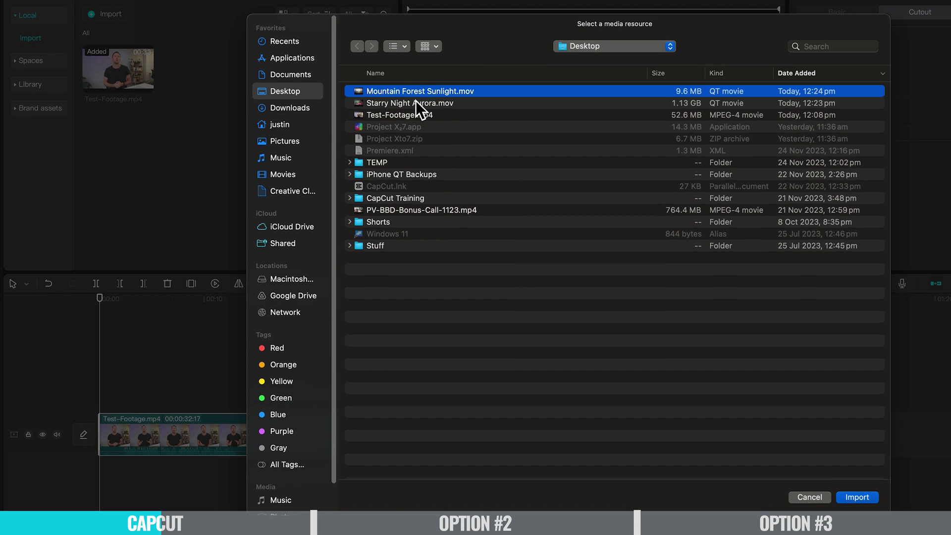
{"action": "left_click", "coordinate": [415, 101], "text": "shift"}
{"action": "left_click", "coordinate": [855, 497]}
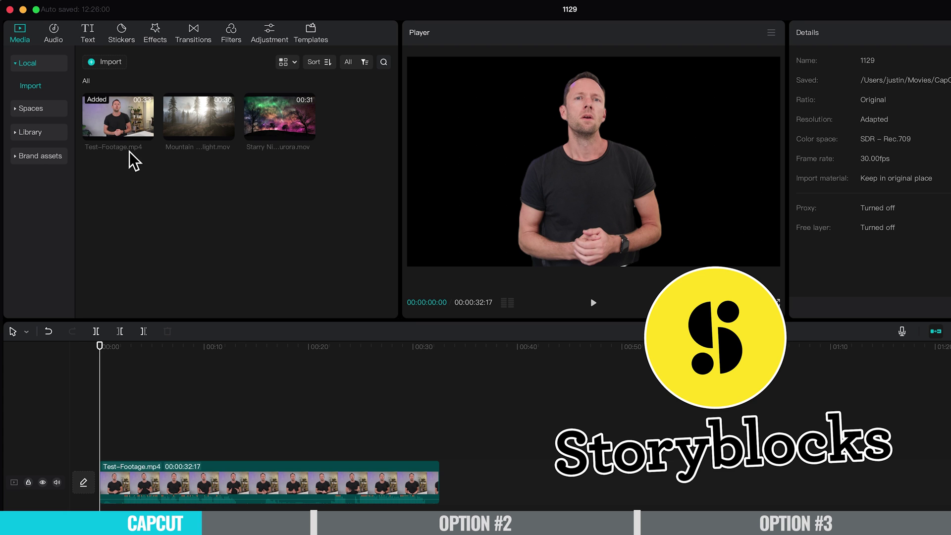
Step: Put Mountain Forest Sunlight.mov under the presenter clip and preview the composite a few seconds in
{"action": "left_click_drag", "start_coordinate": [186, 121], "coordinate": [458, 475]}
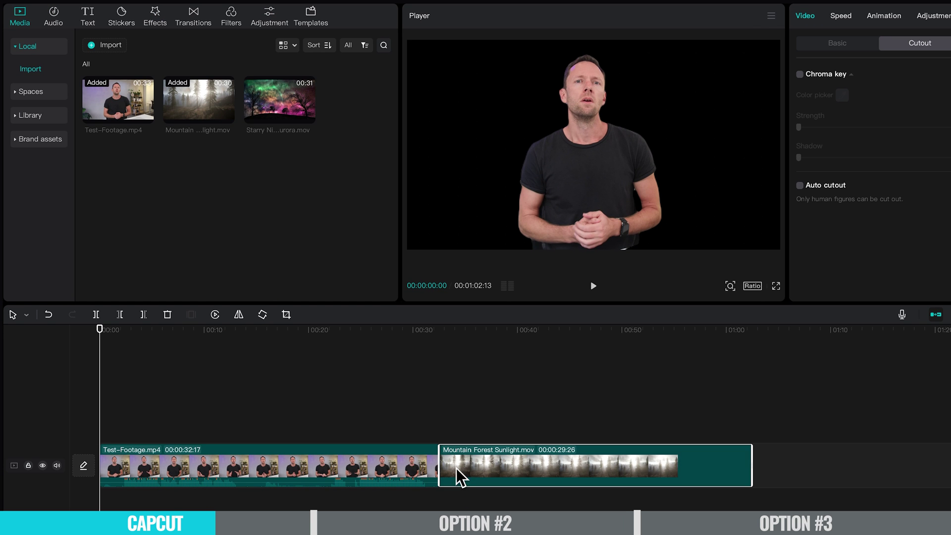
{"action": "left_click_drag", "start_coordinate": [246, 460], "coordinate": [241, 411]}
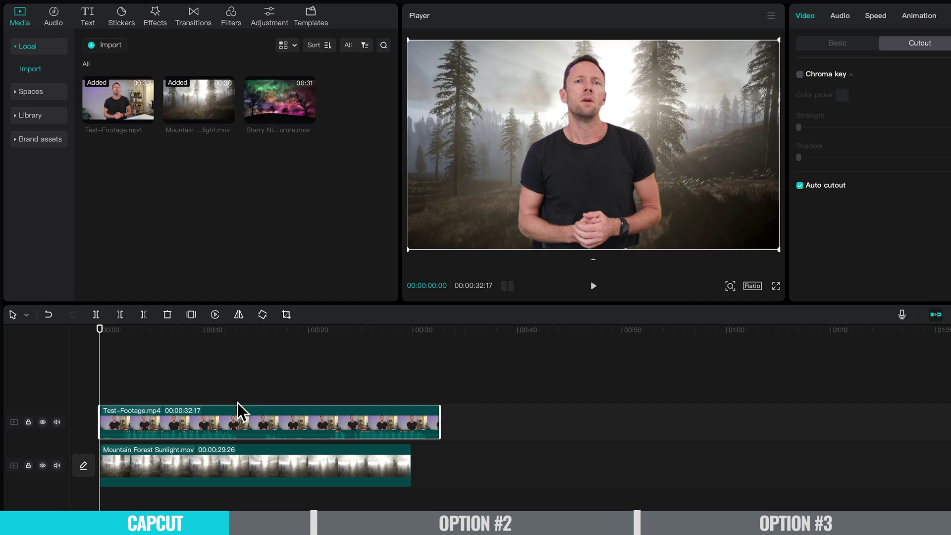
{"action": "left_click_drag", "start_coordinate": [100, 329], "coordinate": [169, 330]}
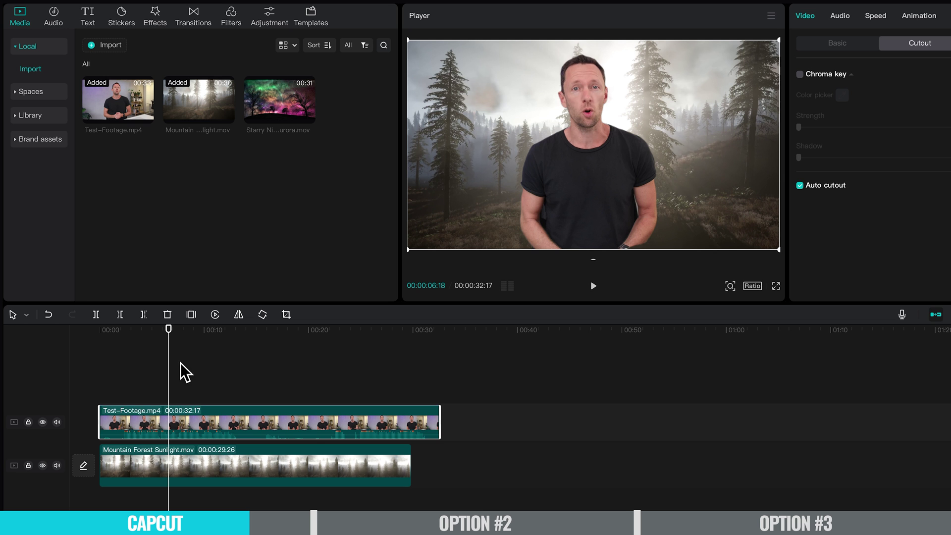
Step: Replace the forest clip with Starry Night Aurora.mov on the track beneath the presenter
{"action": "left_click", "coordinate": [202, 471]}
{"action": "key", "text": "Delete"}
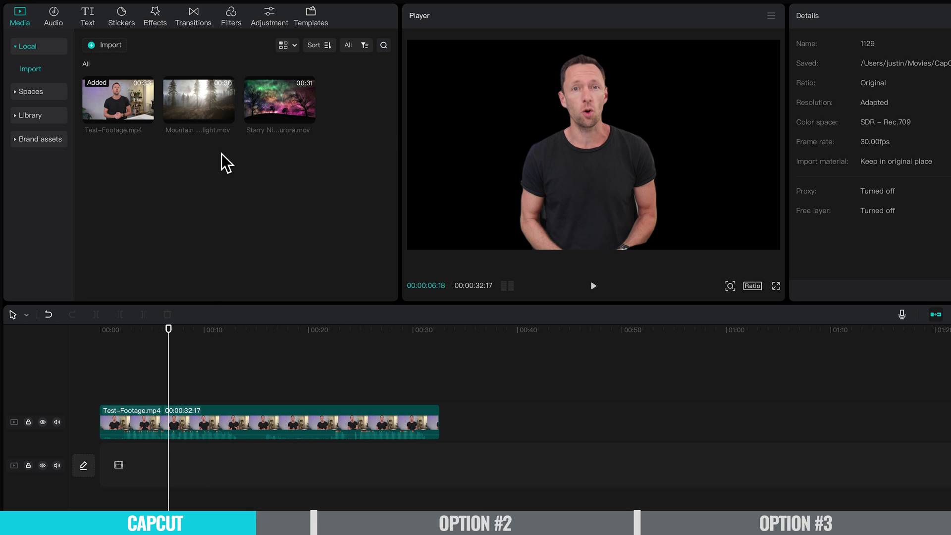
{"action": "left_click_drag", "start_coordinate": [286, 117], "coordinate": [171, 450]}
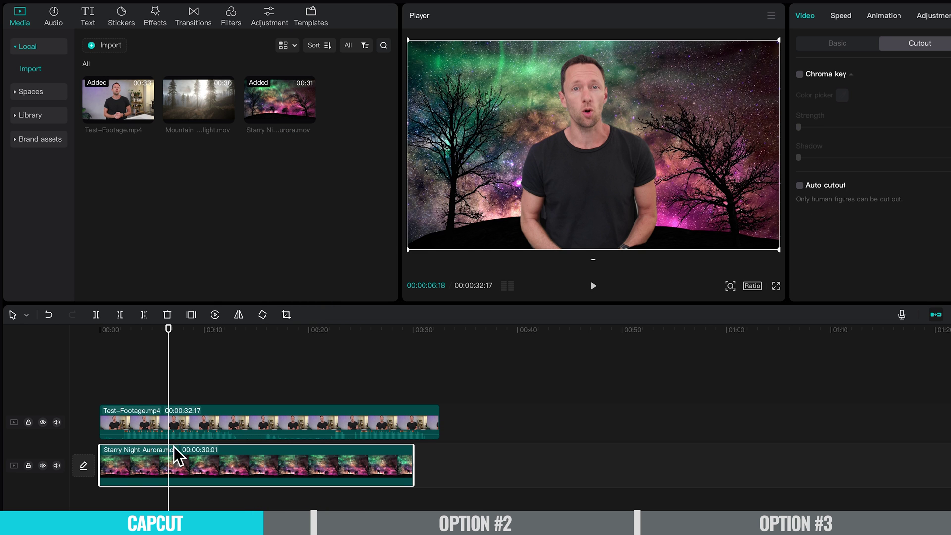
{"action": "left_click_drag", "start_coordinate": [167, 329], "coordinate": [231, 328]}
Step: Shrink the presenter and move him to the lower left of the frame
{"action": "left_click", "coordinate": [206, 422]}
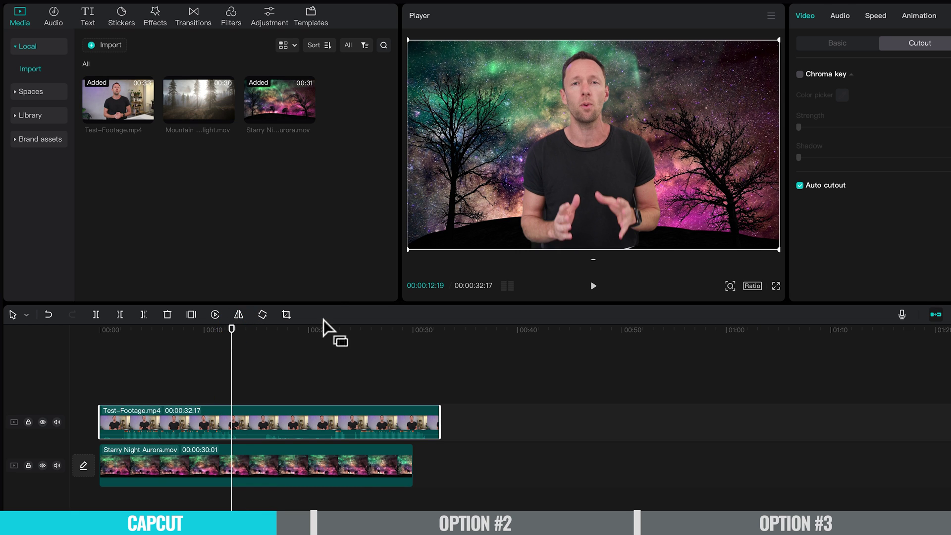
{"action": "left_click_drag", "start_coordinate": [593, 163], "coordinate": [488, 180]}
{"action": "left_click_drag", "start_coordinate": [677, 56], "coordinate": [625, 109]}
{"action": "mouse_move", "coordinate": [484, 179]}
{"action": "left_mouse_down"}
{"action": "mouse_move", "coordinate": [471, 190]}
{"action": "mouse_move", "coordinate": [467, 177]}
{"action": "left_mouse_up"}
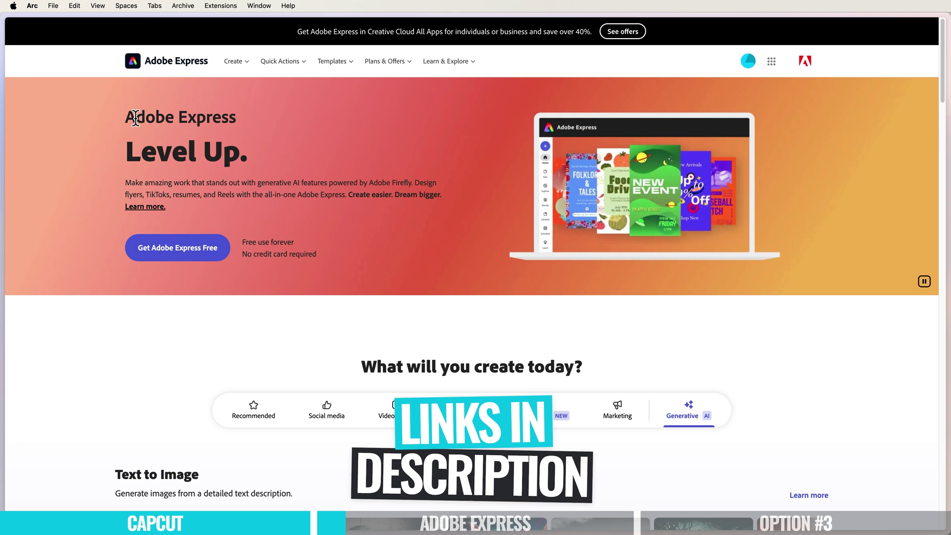
Step: Create a blank 1920 x 1080 YouTube video project from scratch on the Express home
{"action": "left_click", "coordinate": [187, 253]}
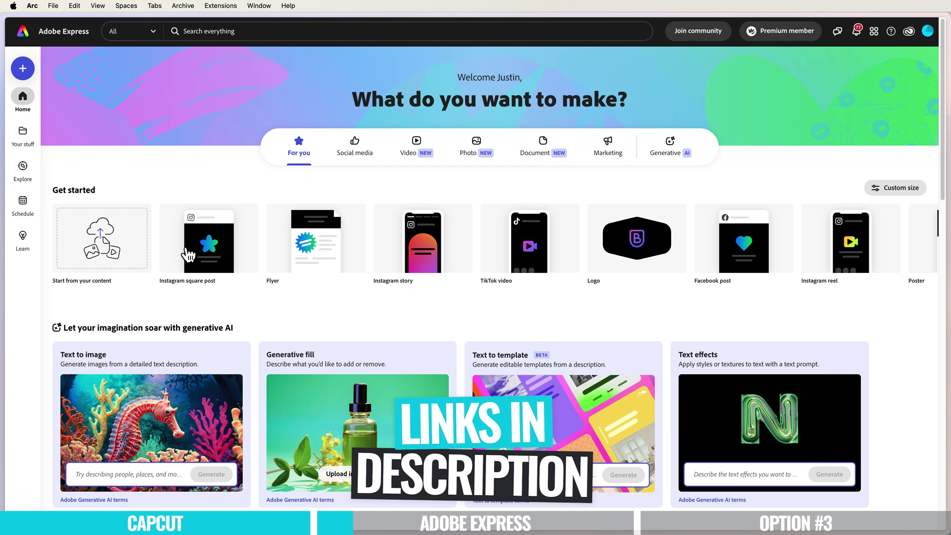
{"action": "mouse_move", "coordinate": [187, 253]}
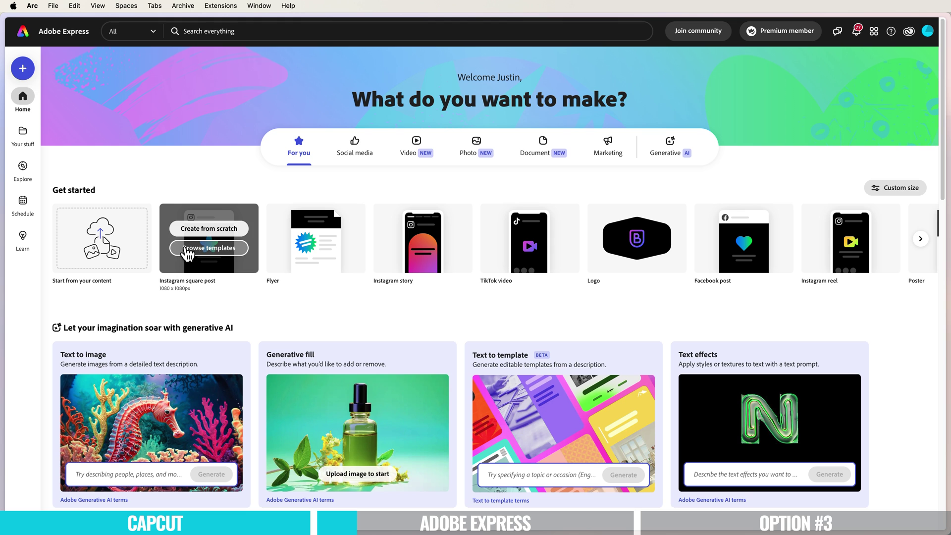
{"action": "left_click", "coordinate": [409, 147]}
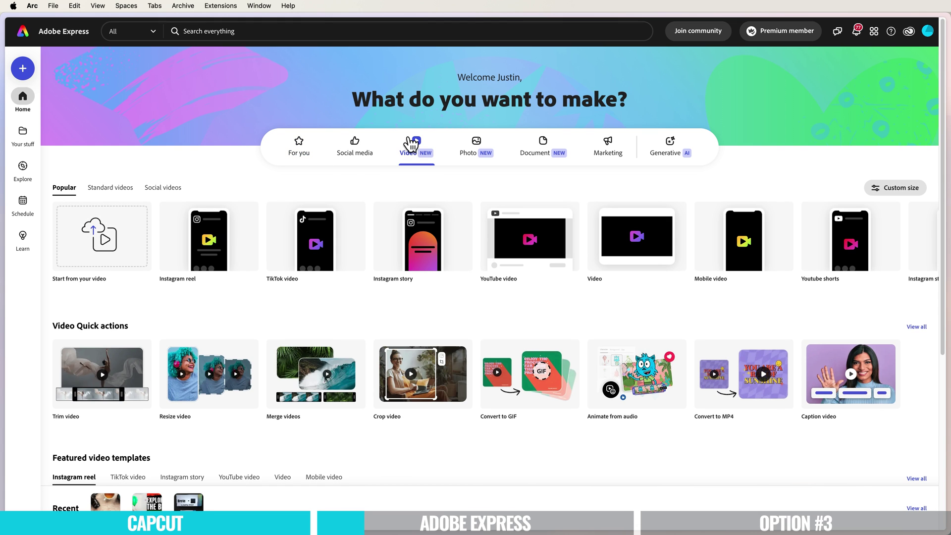
{"action": "mouse_move", "coordinate": [528, 234]}
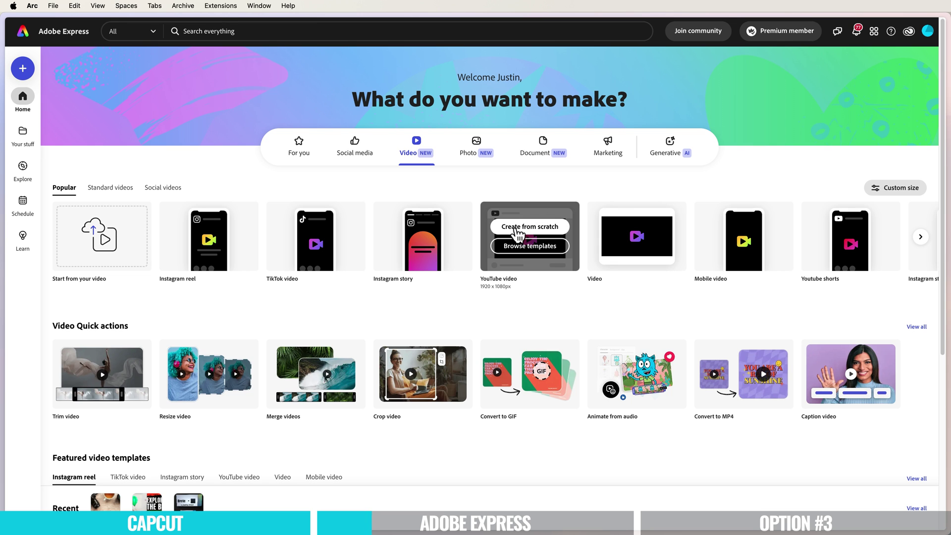
{"action": "left_click", "coordinate": [538, 231]}
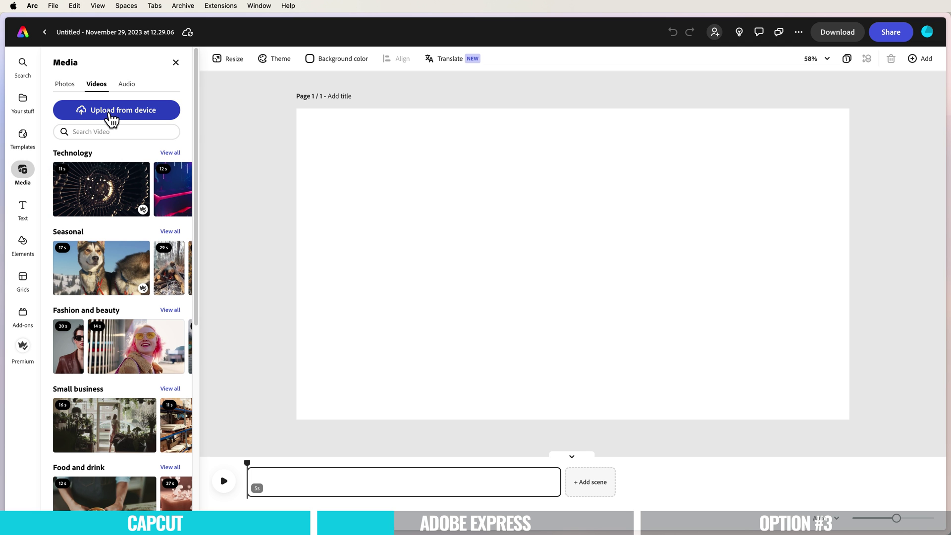
Step: Upload Test-Footage.mp4 from the Desktop so it fills the canvas as a 32.5-second scene
{"action": "left_click", "coordinate": [110, 115]}
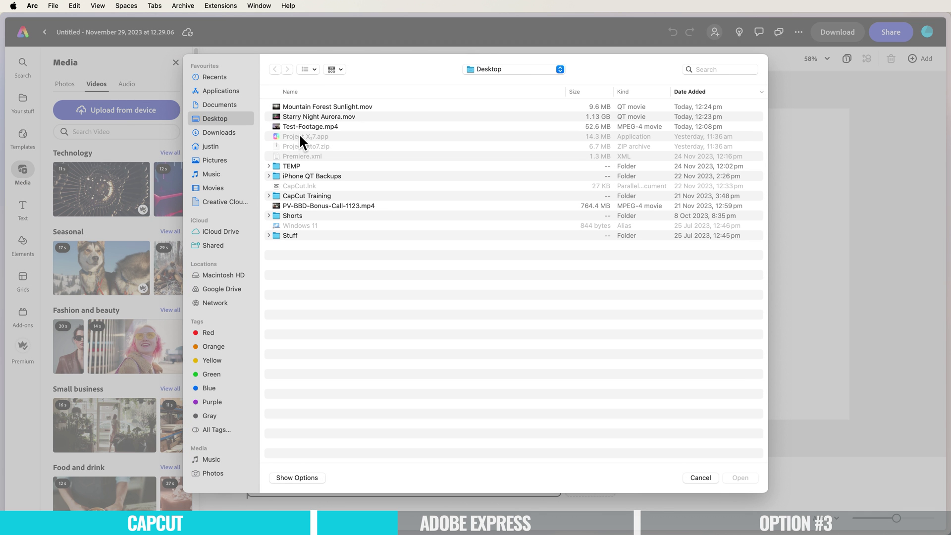
{"action": "left_click", "coordinate": [305, 128]}
{"action": "left_click", "coordinate": [741, 478]}
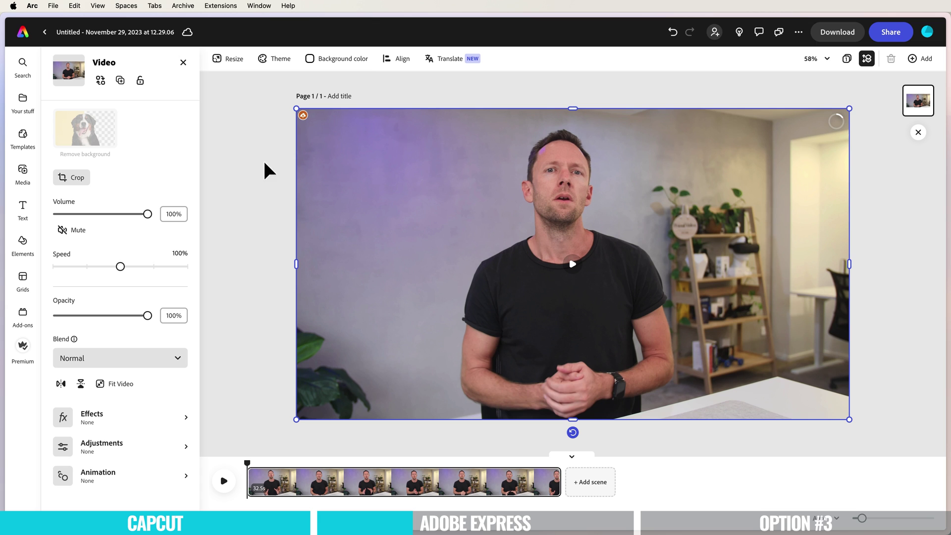
Step: Remove the background from Test-Footage.mp4 and shift the cut-out presenter right of centre
{"action": "mouse_move", "coordinate": [293, 476]}
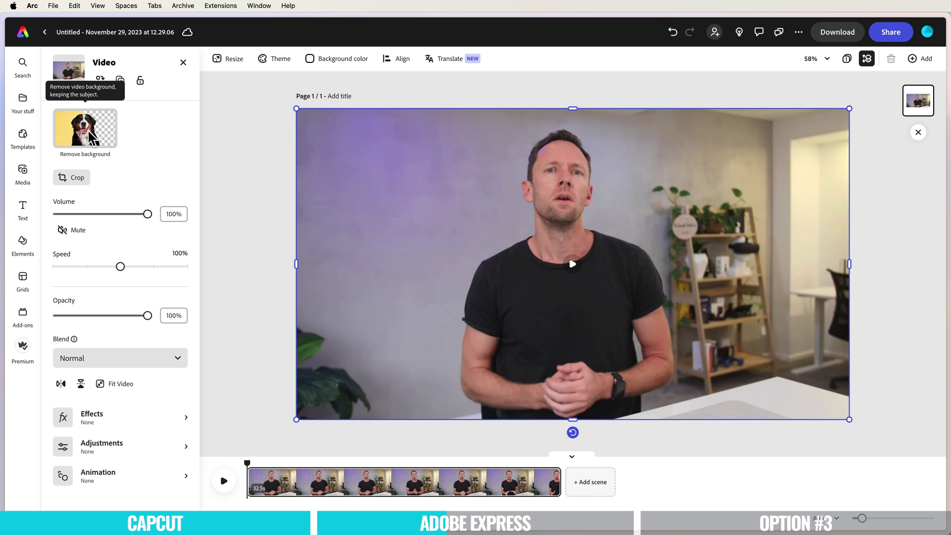
{"action": "left_click", "coordinate": [91, 135]}
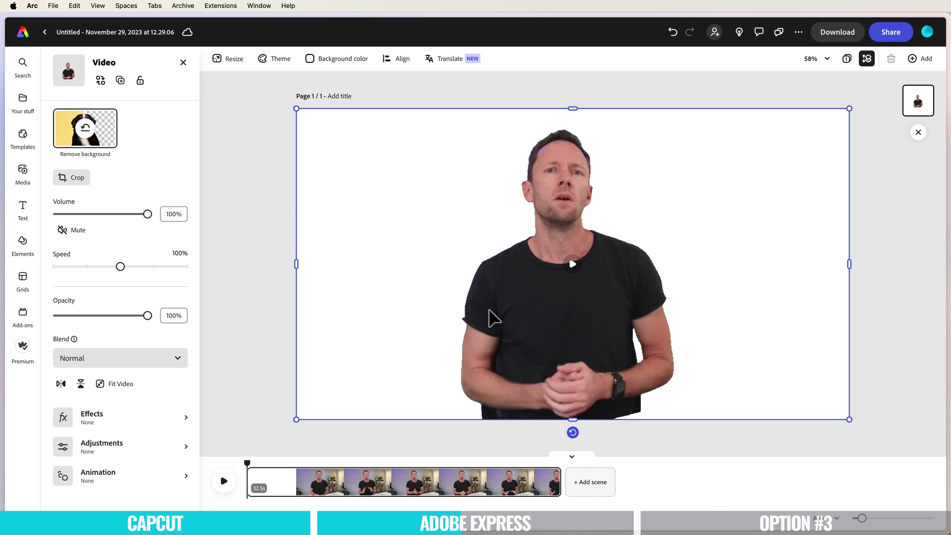
{"action": "left_click_drag", "start_coordinate": [555, 345], "coordinate": [577, 341]}
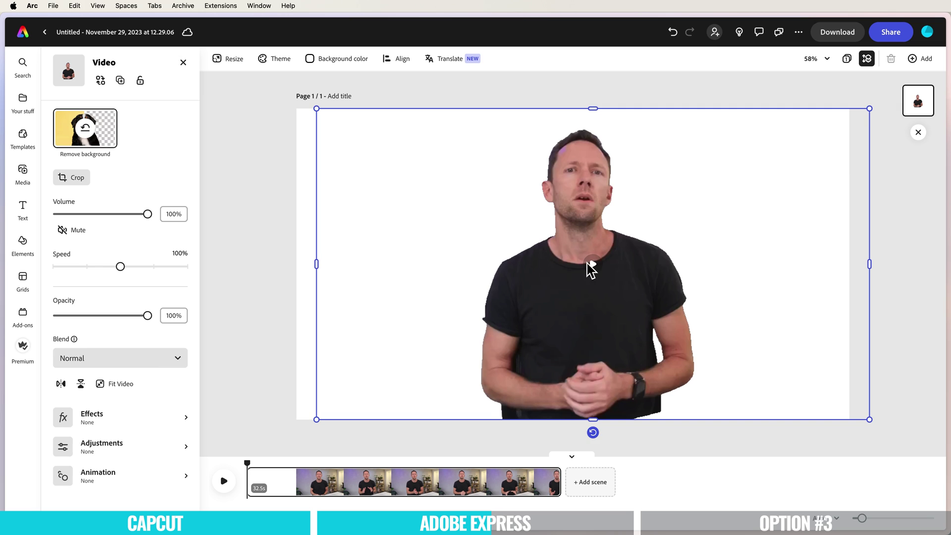
Step: Try cyan, white and beige swatches, then set a custom #6B74E3 blue page background
{"action": "key", "text": "Escape"}
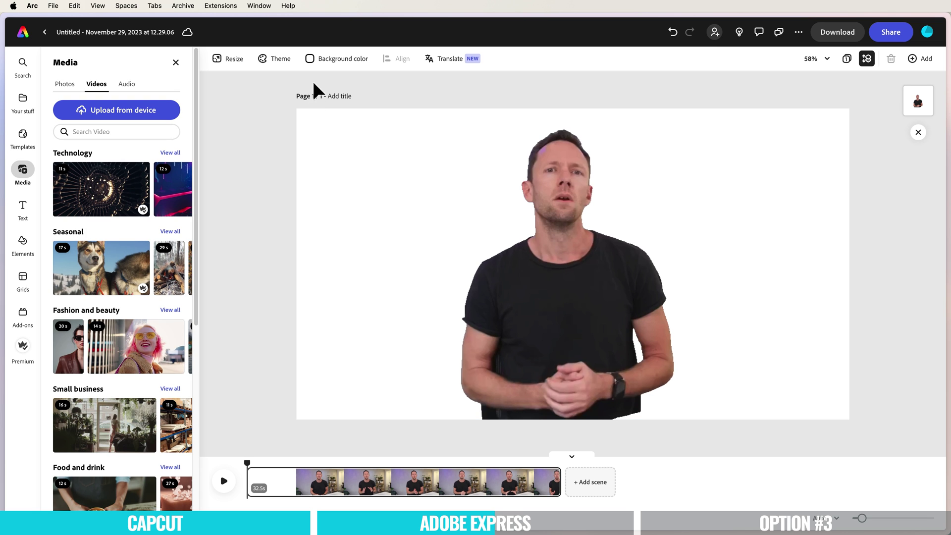
{"action": "left_click", "coordinate": [312, 62]}
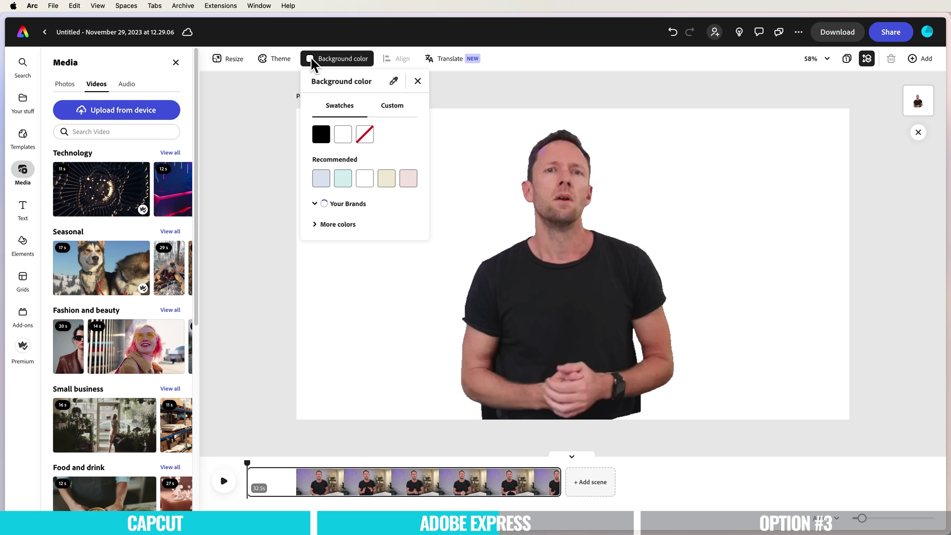
{"action": "left_click", "coordinate": [340, 181]}
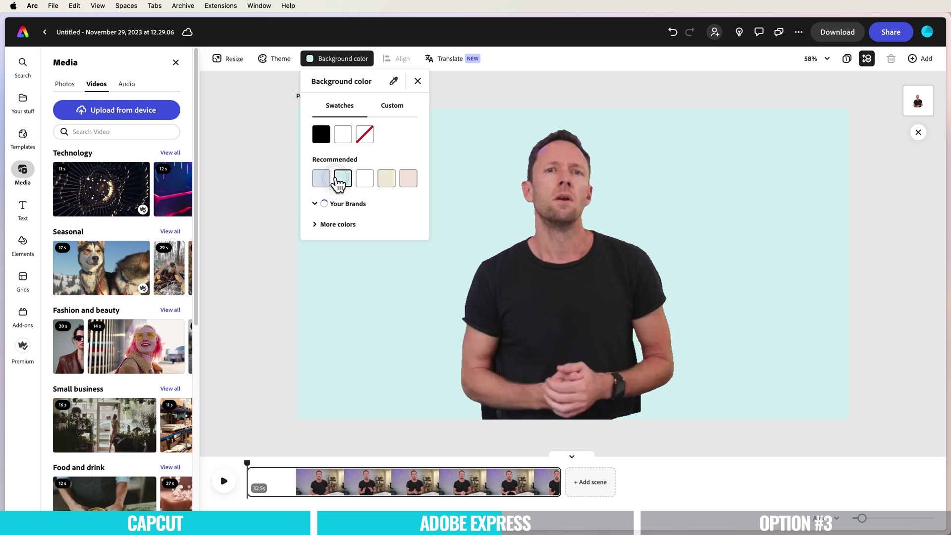
{"action": "left_click", "coordinate": [364, 180]}
{"action": "left_click", "coordinate": [386, 179]}
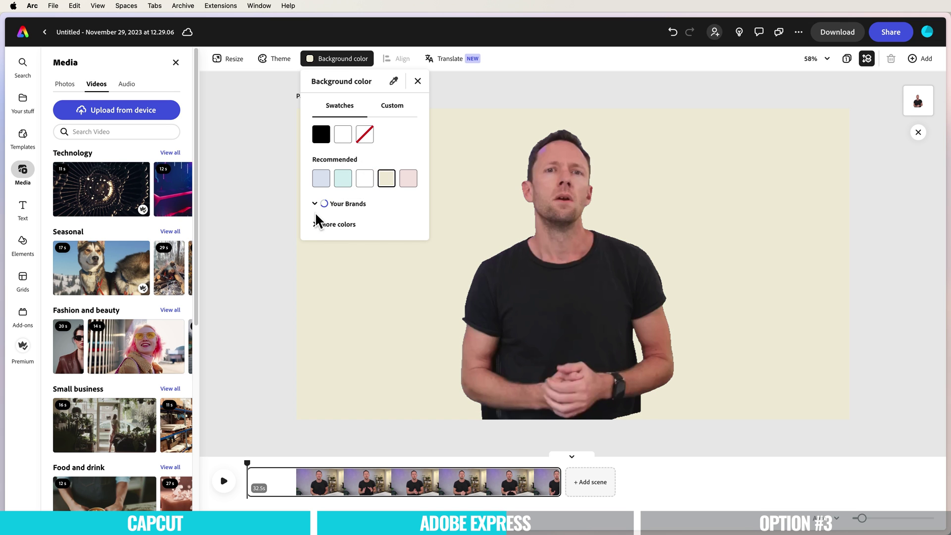
{"action": "left_click", "coordinate": [319, 223]}
{"action": "left_click_drag", "start_coordinate": [403, 158], "coordinate": [369, 154]}
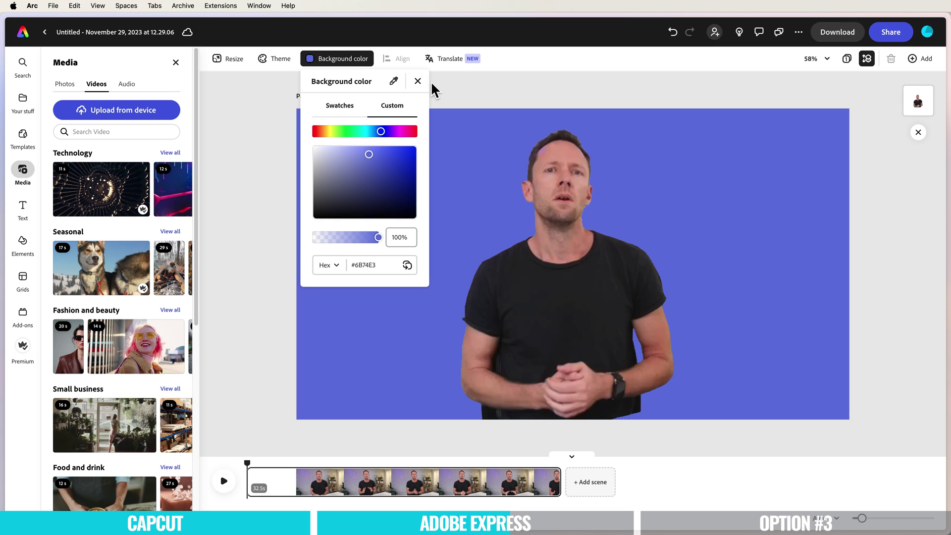
{"action": "left_click", "coordinate": [418, 80]}
Step: Add a 'city street' stock video, stretch it to fill the page, and layer it behind the presenter
{"action": "left_click", "coordinate": [89, 132]}
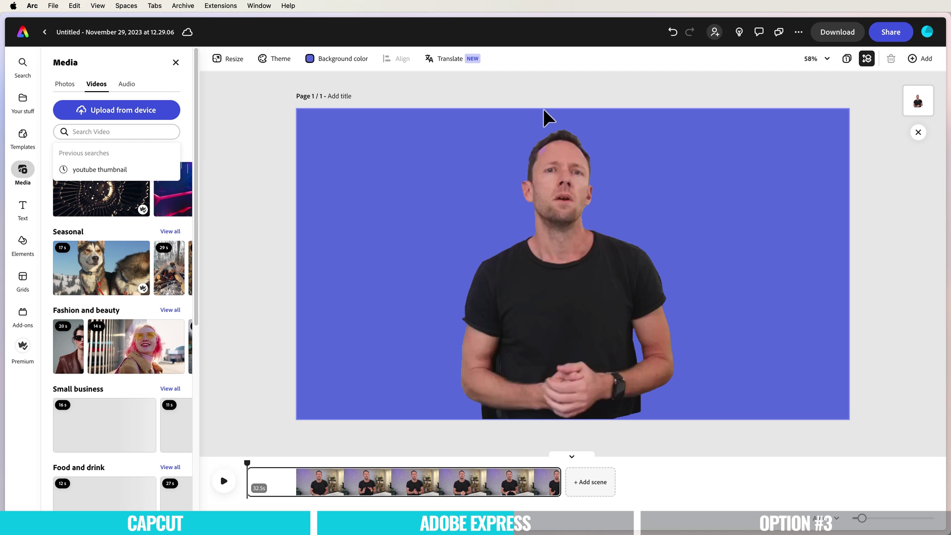
{"action": "type", "text": "city s"}
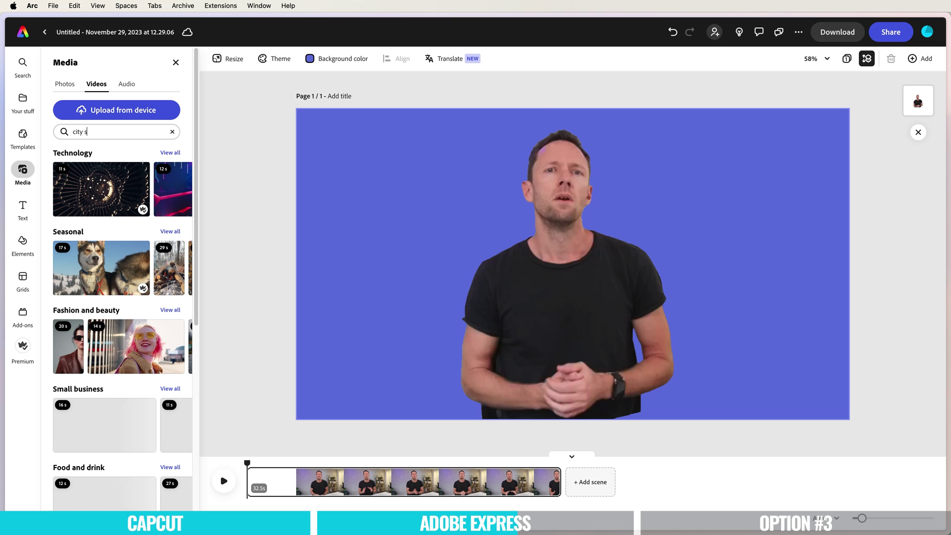
{"action": "type", "text": "treet"}
{"action": "key", "text": "Return"}
{"action": "left_click", "coordinate": [166, 183]}
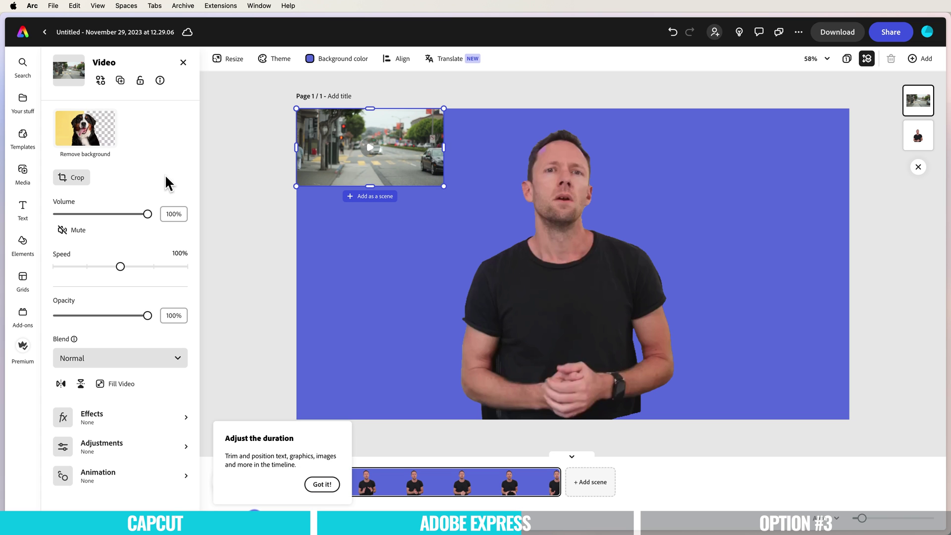
{"action": "left_click_drag", "start_coordinate": [444, 187], "coordinate": [884, 443]}
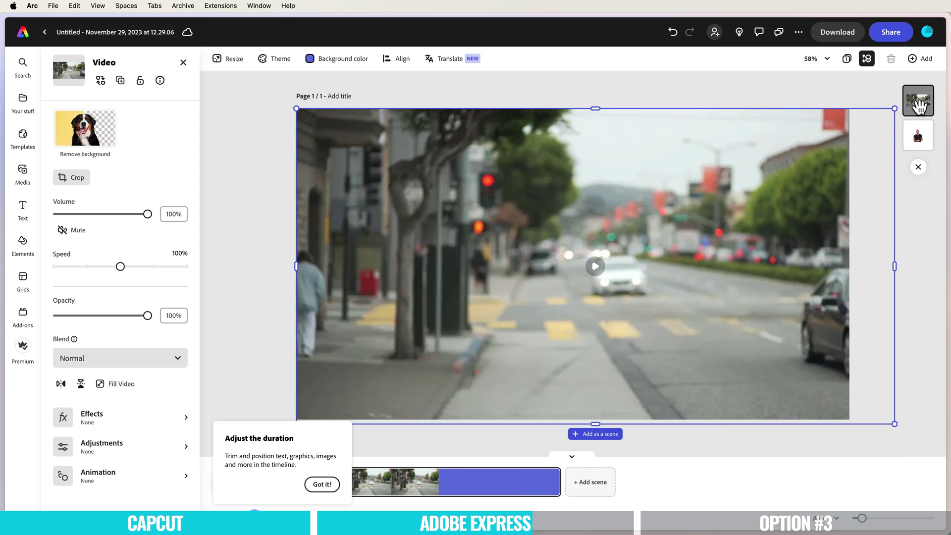
{"action": "left_click_drag", "start_coordinate": [916, 101], "coordinate": [920, 141]}
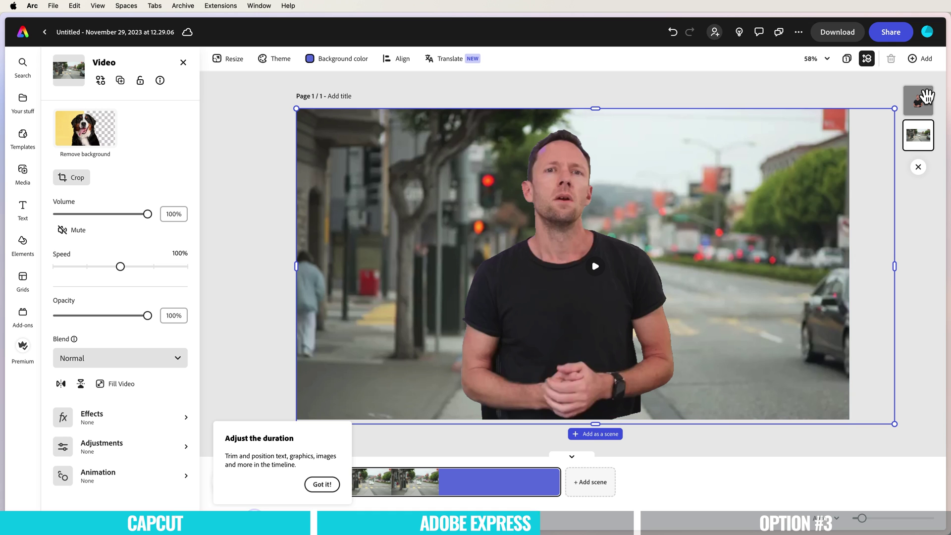
Step: Move the presenter slightly left and resize him over the street footage
{"action": "left_click", "coordinate": [918, 100]}
{"action": "left_click_drag", "start_coordinate": [588, 268], "coordinate": [488, 318]}
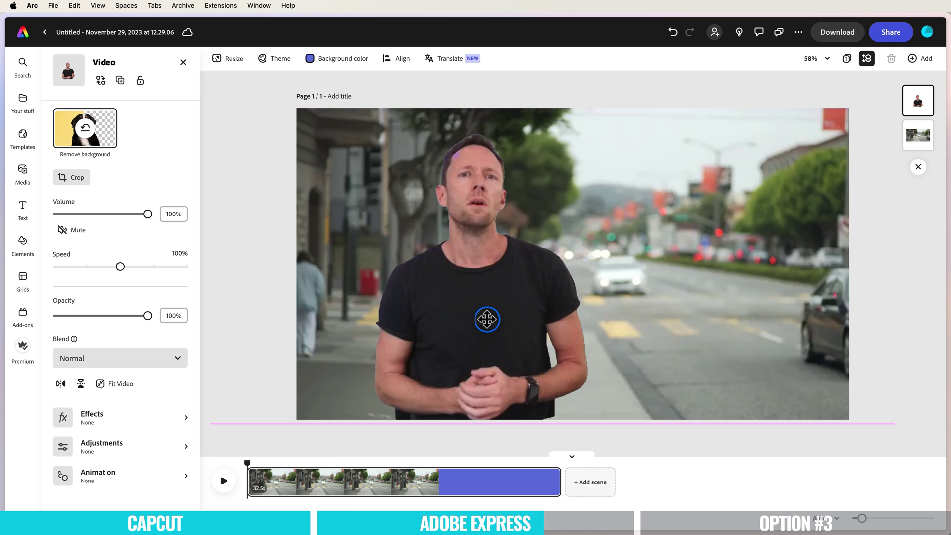
{"action": "left_click_drag", "start_coordinate": [762, 113], "coordinate": [707, 147]}
Step: Nudge the presenter over the street scene, preview the composite, and bring up the download options
{"action": "left_click_drag", "start_coordinate": [462, 307], "coordinate": [457, 330]}
{"action": "left_click", "coordinate": [224, 480]}
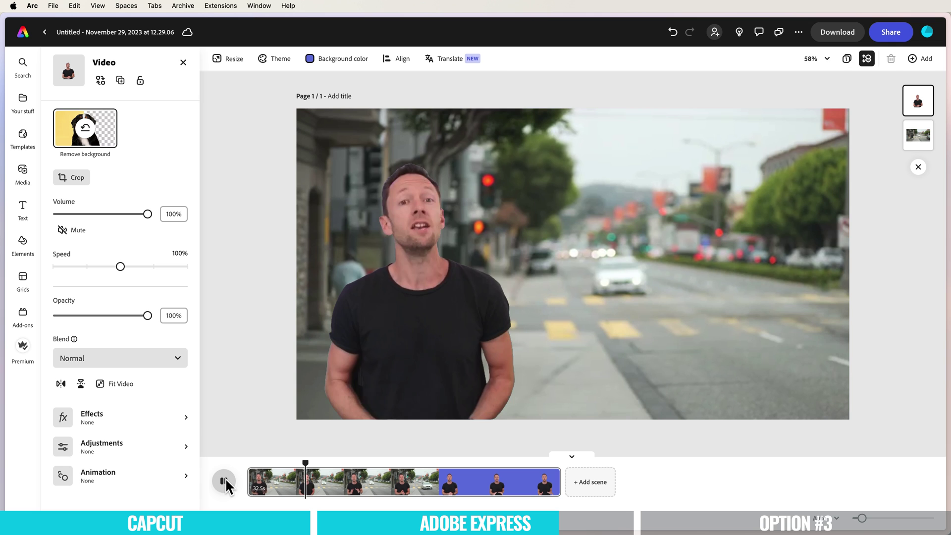
{"action": "left_click", "coordinate": [224, 480]}
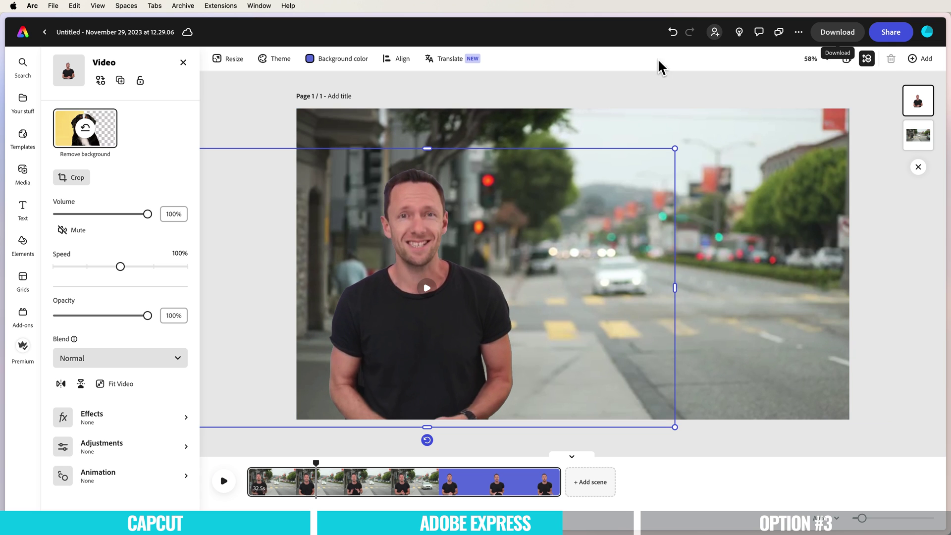
{"action": "left_click", "coordinate": [853, 39]}
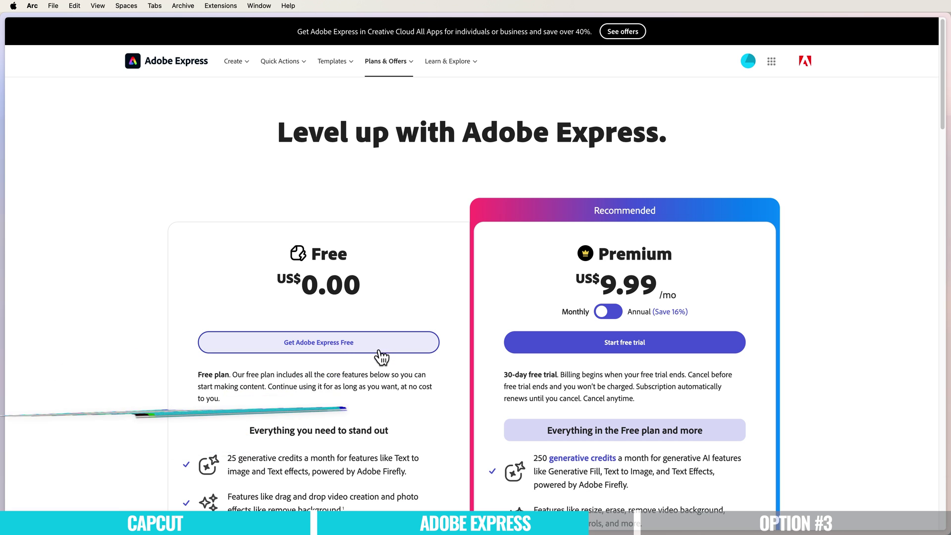
Step: Scroll the plan comparison, highlighting the Free and Premium background-removal notes
{"action": "scroll", "coordinate": [380, 358], "scroll_direction": "down", "scroll_amount": 3}
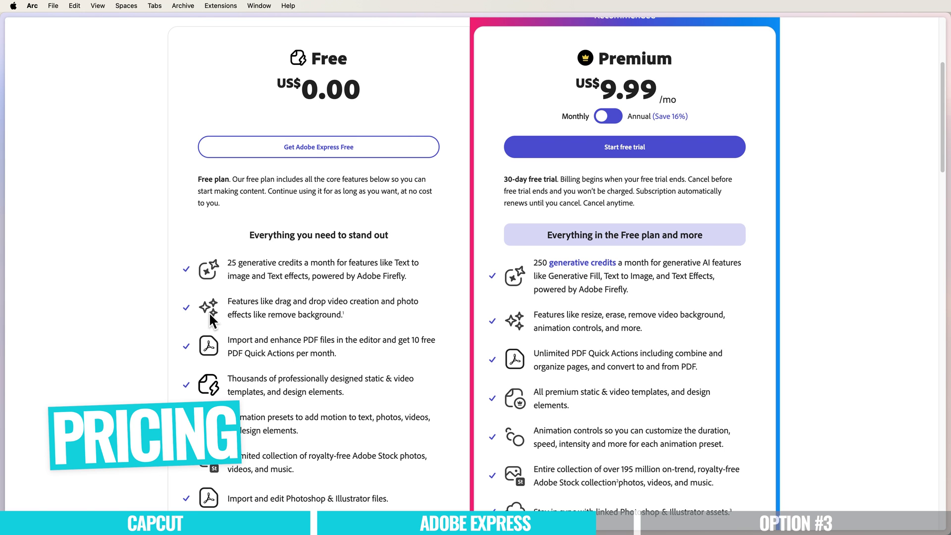
{"action": "left_click_drag", "start_coordinate": [226, 315], "coordinate": [341, 316]}
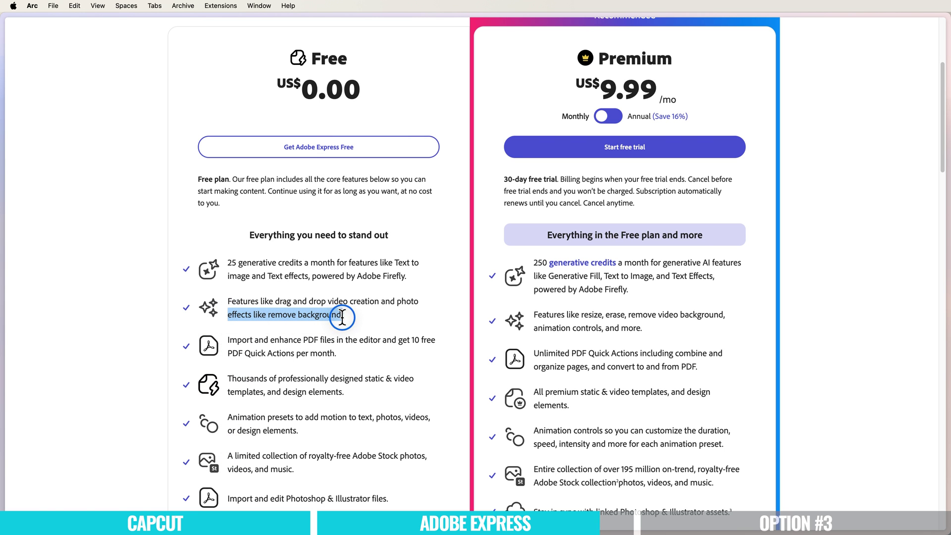
{"action": "scroll", "coordinate": [342, 421], "scroll_direction": "down", "scroll_amount": 20}
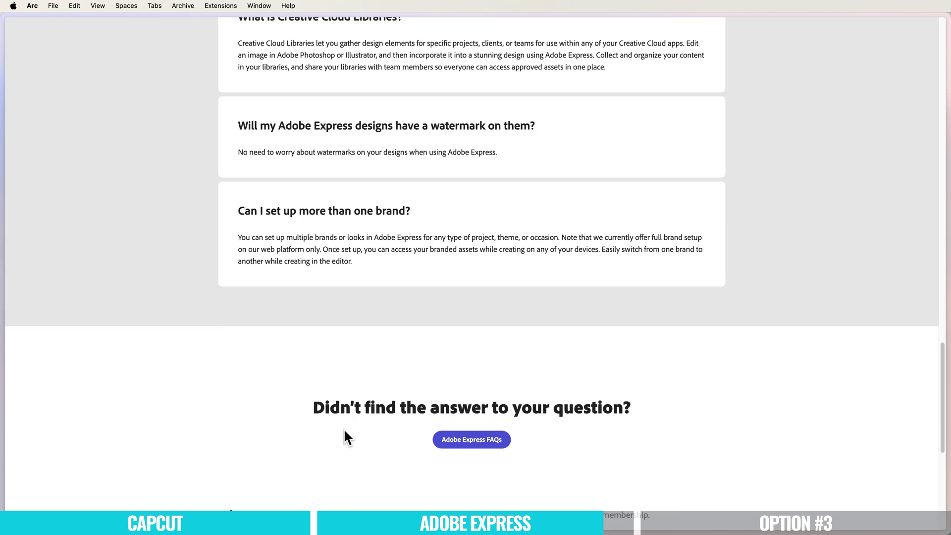
{"action": "scroll", "coordinate": [343, 428], "scroll_direction": "down", "scroll_amount": 7}
{"action": "left_click_drag", "start_coordinate": [255, 171], "coordinate": [366, 170]}
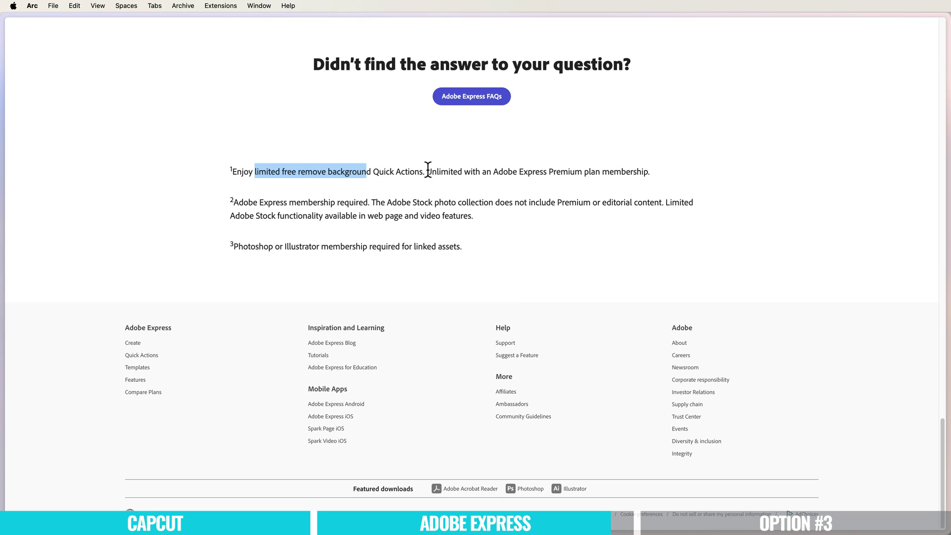
{"action": "left_click_drag", "start_coordinate": [428, 169], "coordinate": [649, 172]}
Step: Return to the top and switch Premium pricing to annual billing at US$99.99 per year
{"action": "scroll", "coordinate": [540, 360], "scroll_direction": "up", "scroll_amount": 1}
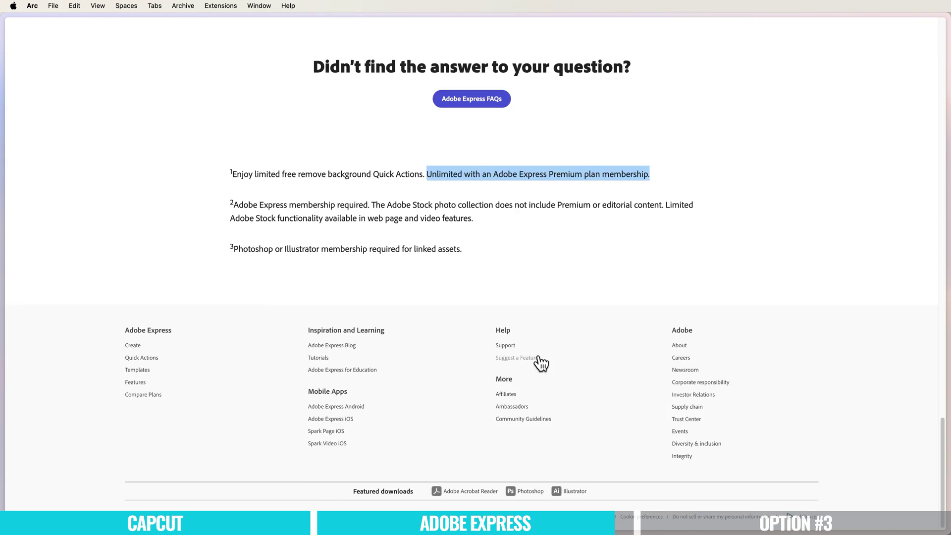
{"action": "scroll", "coordinate": [540, 361], "scroll_direction": "up", "scroll_amount": 20}
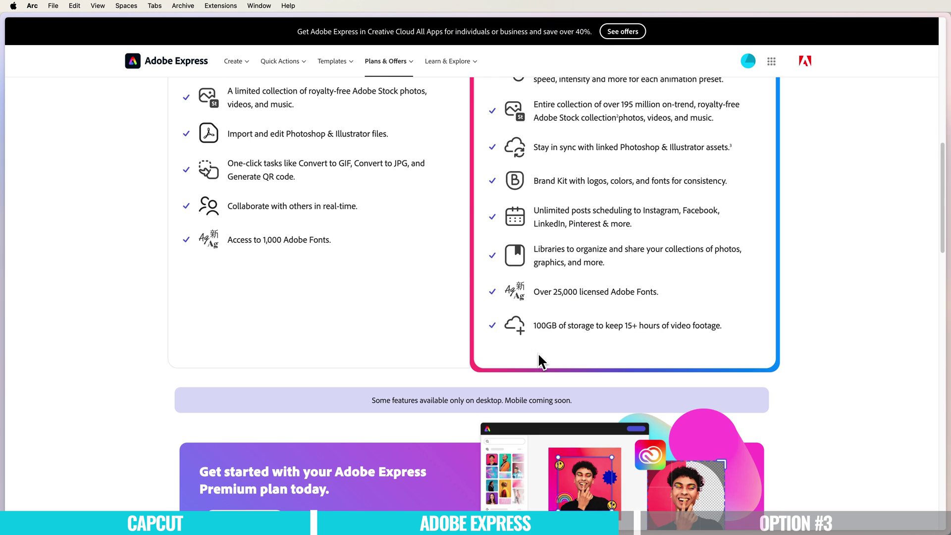
{"action": "scroll", "coordinate": [538, 359], "scroll_direction": "up", "scroll_amount": 10}
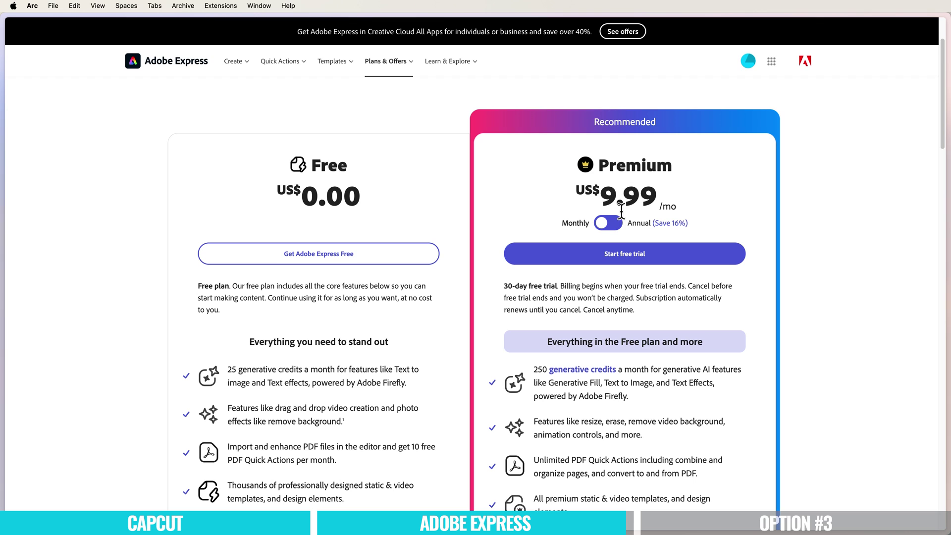
{"action": "left_click", "coordinate": [610, 226]}
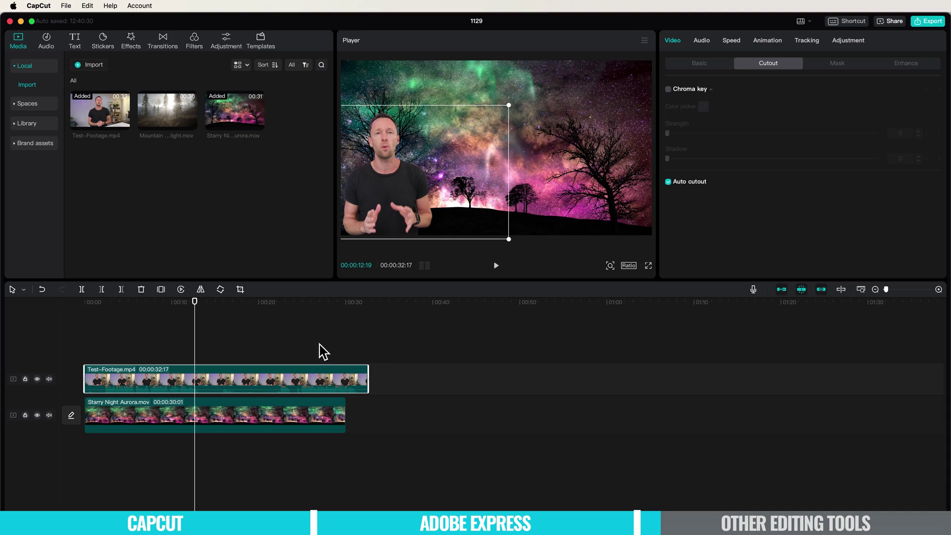
Step: Delete the Starry Night Aurora clip, then centre and enlarge the cut-out presenter over black
{"action": "left_click", "coordinate": [281, 418]}
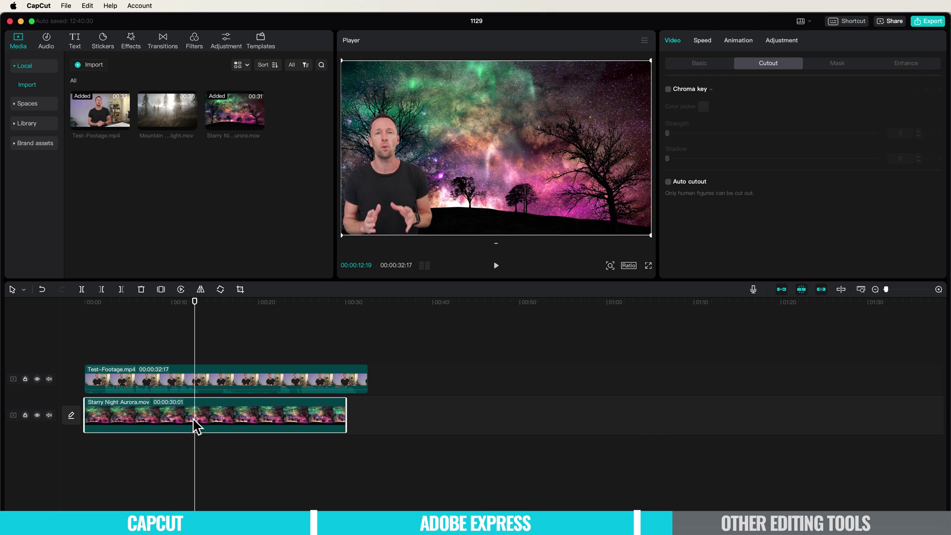
{"action": "key", "text": "Delete"}
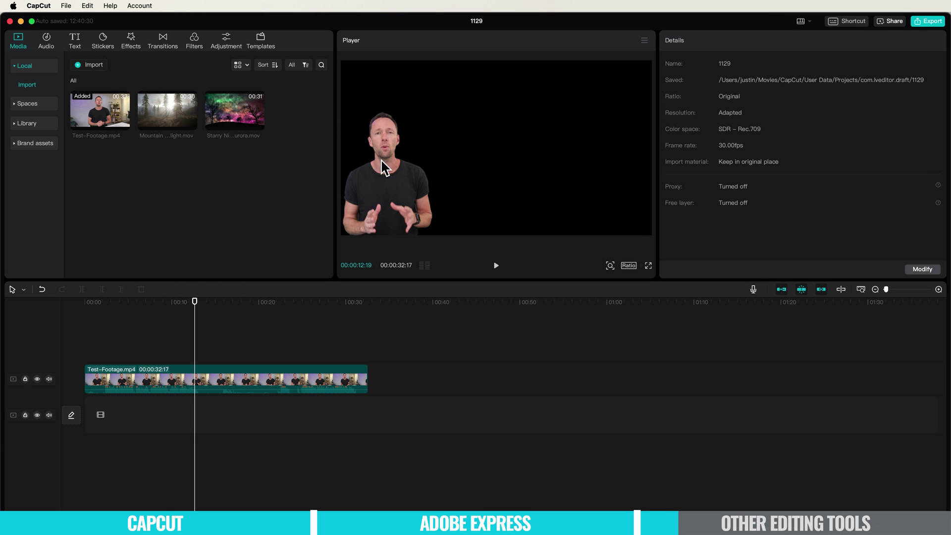
{"action": "left_click_drag", "start_coordinate": [385, 168], "coordinate": [501, 163]}
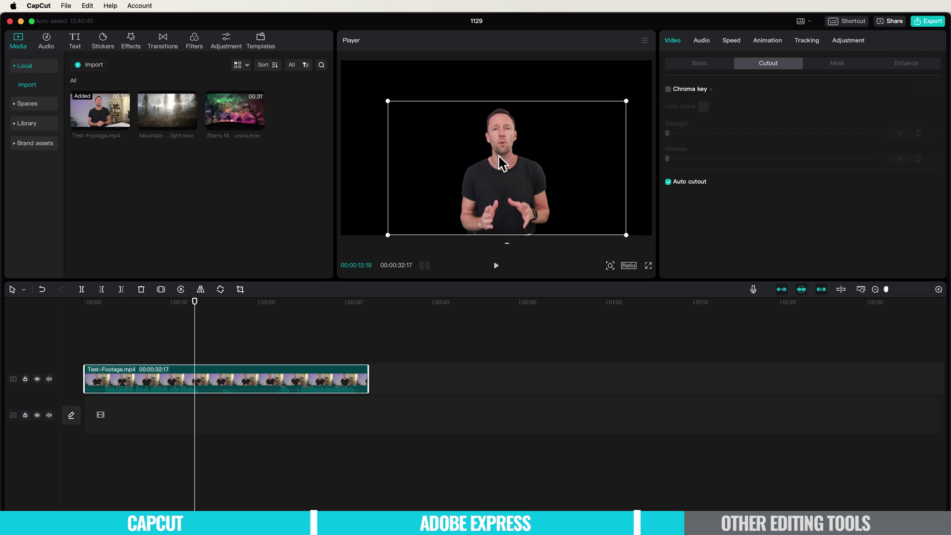
{"action": "left_click_drag", "start_coordinate": [388, 101], "coordinate": [341, 61]}
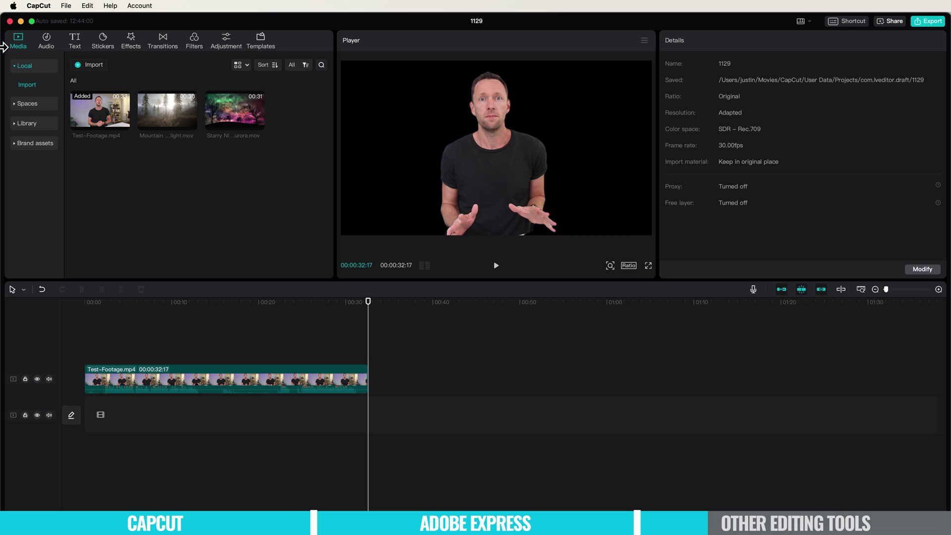
Step: Put the plain green Library background on a second track, scale it to 125%, and open Export
{"action": "left_click", "coordinate": [20, 123]}
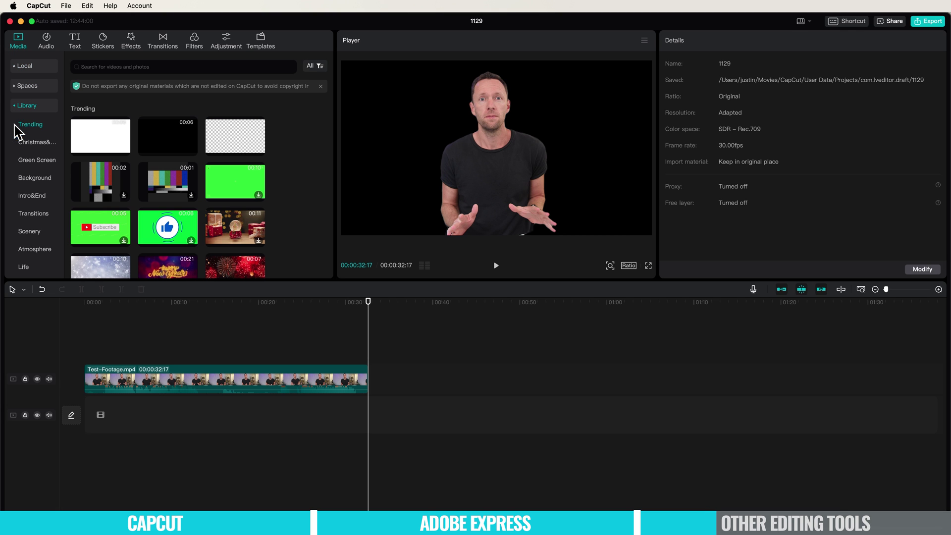
{"action": "left_click", "coordinate": [98, 66]}
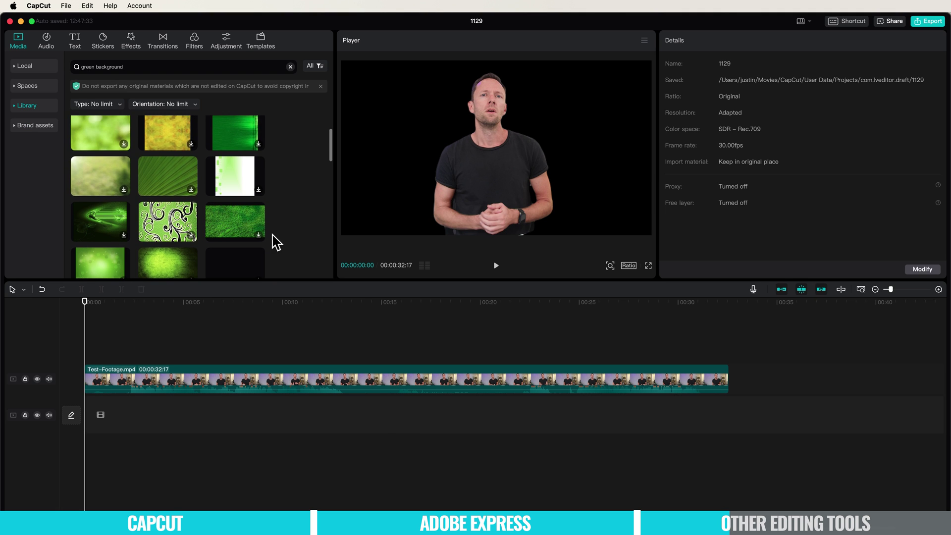
{"action": "scroll", "coordinate": [273, 236], "scroll_direction": "down", "scroll_amount": 8}
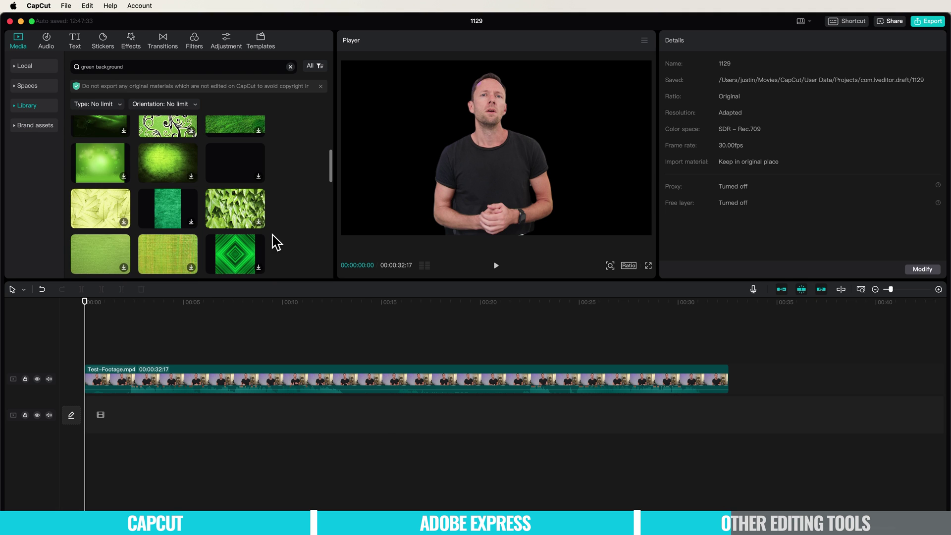
{"action": "left_click", "coordinate": [239, 203]}
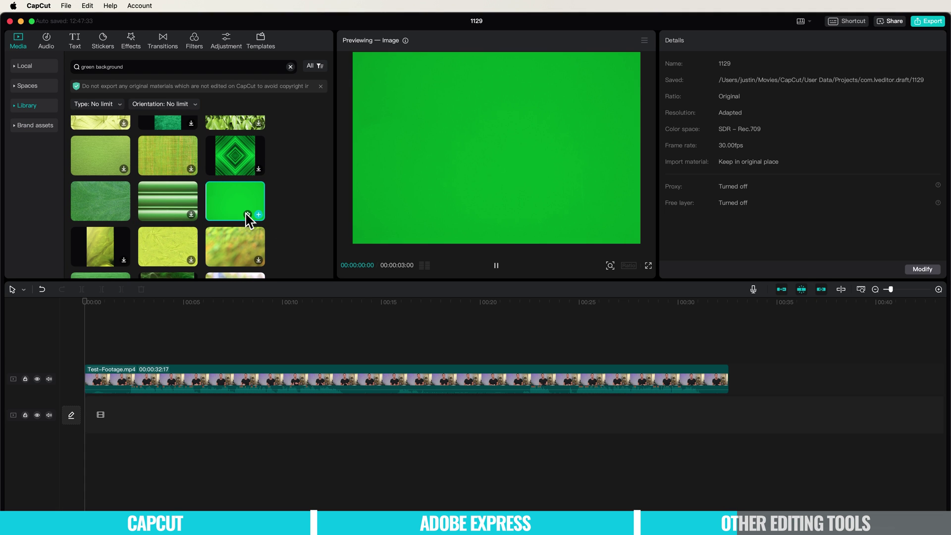
{"action": "left_click_drag", "start_coordinate": [229, 200], "coordinate": [728, 406]}
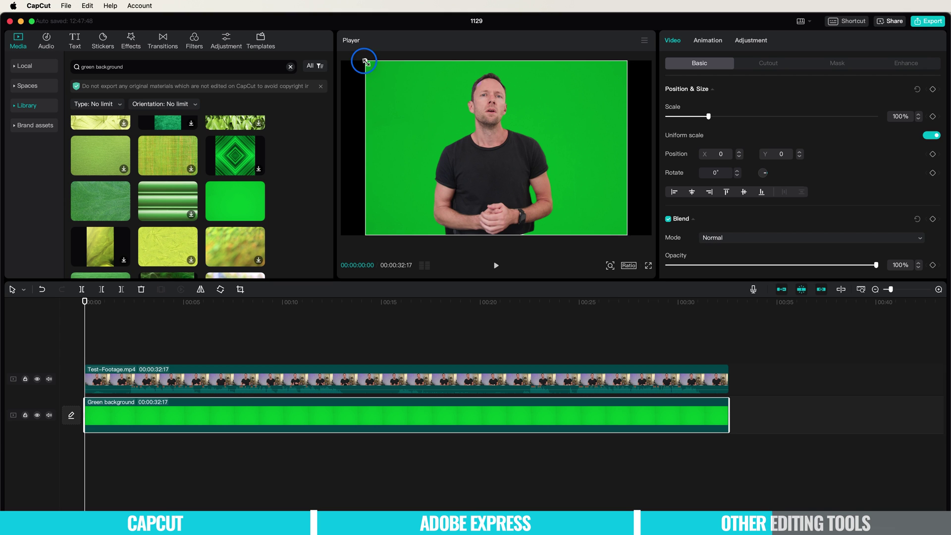
{"action": "left_click_drag", "start_coordinate": [365, 60], "coordinate": [312, 43]}
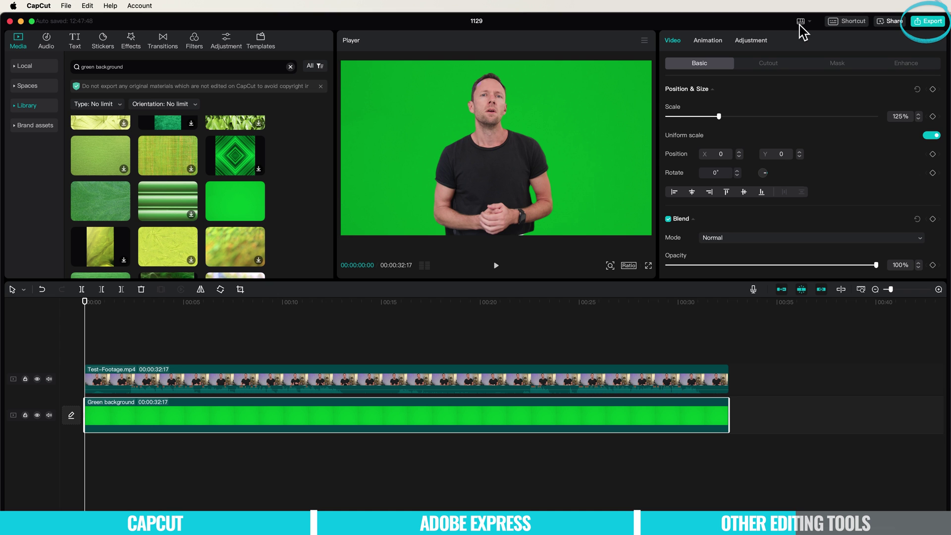
{"action": "left_click", "coordinate": [926, 23]}
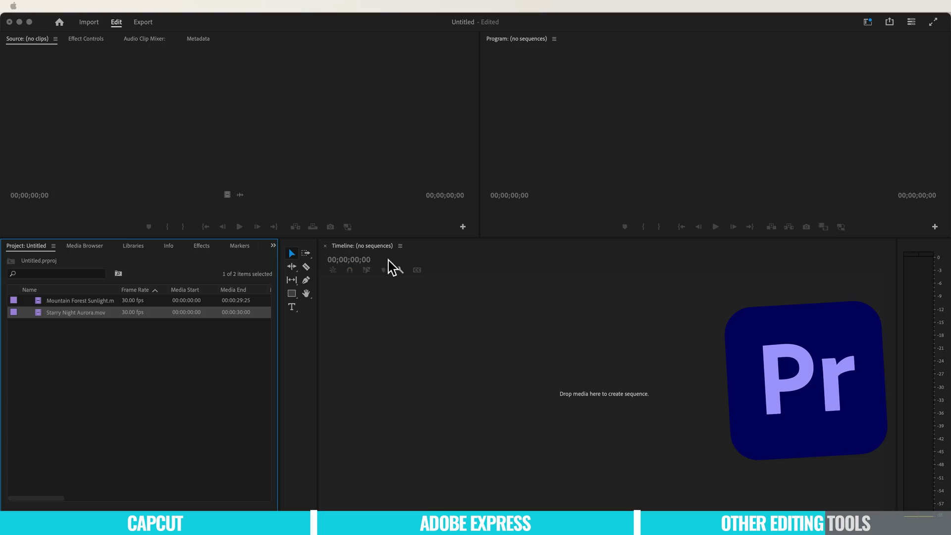
Step: Import 1129.mp4 into a 1129 sequence and apply Ultra Key from Video Effects > Keying
{"action": "left_click_drag", "start_coordinate": [396, 495], "coordinate": [106, 365]}
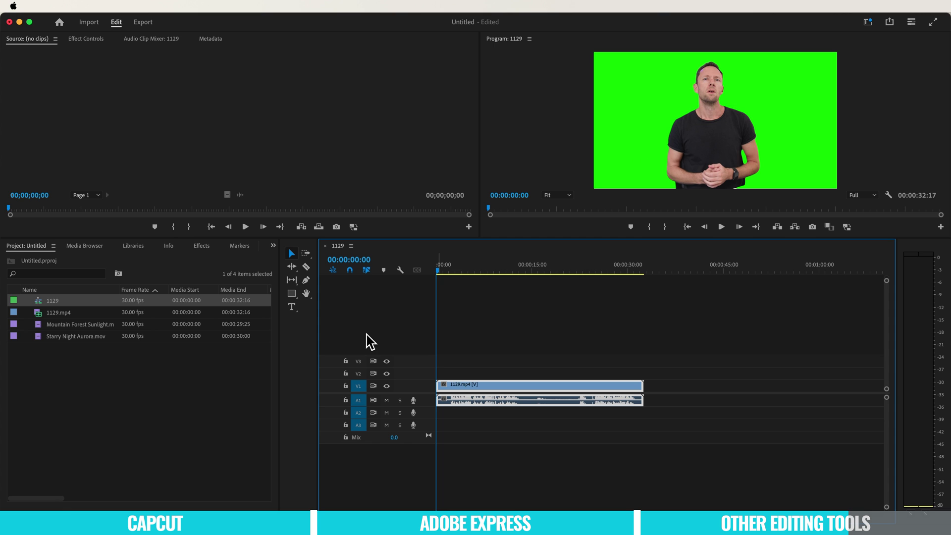
{"action": "left_click", "coordinate": [205, 244]}
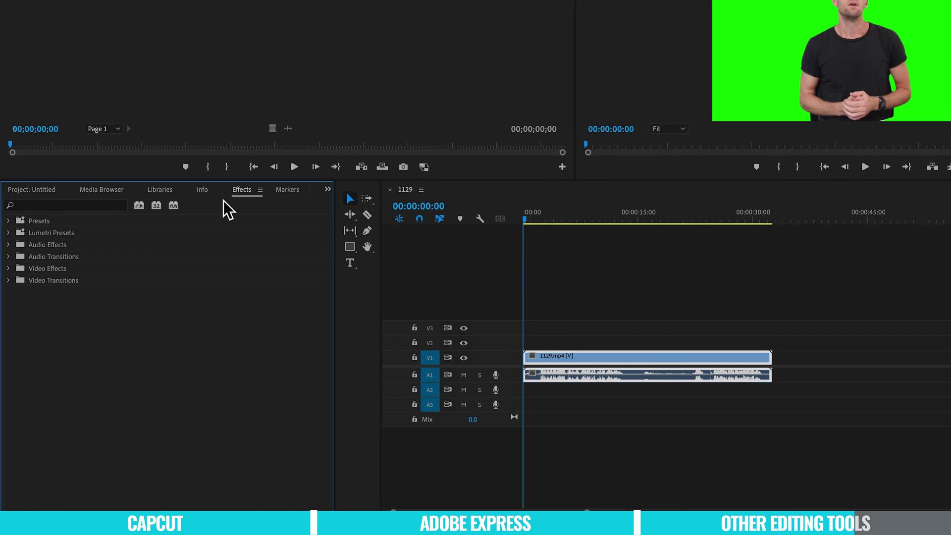
{"action": "left_click", "coordinate": [8, 269]}
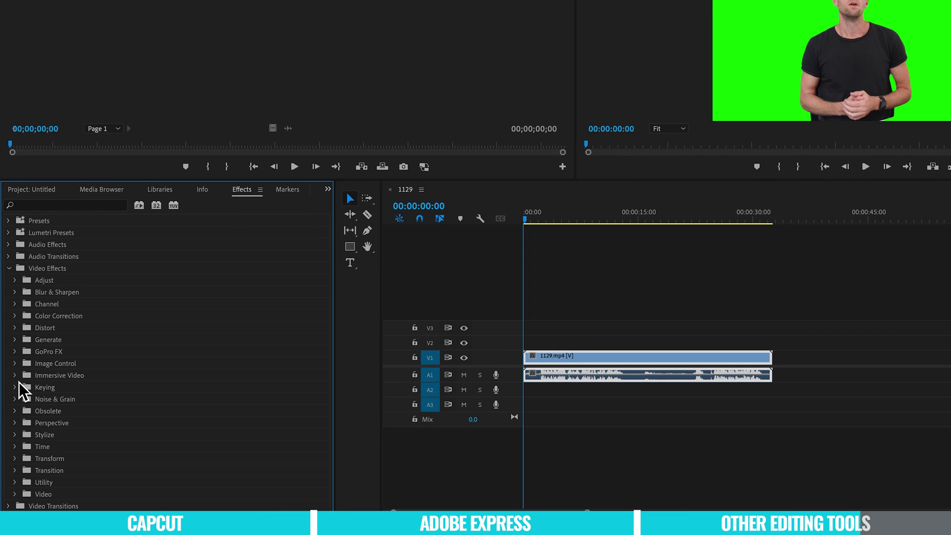
{"action": "left_click", "coordinate": [15, 386]}
{"action": "scroll", "coordinate": [27, 373], "scroll_direction": "down", "scroll_amount": 3}
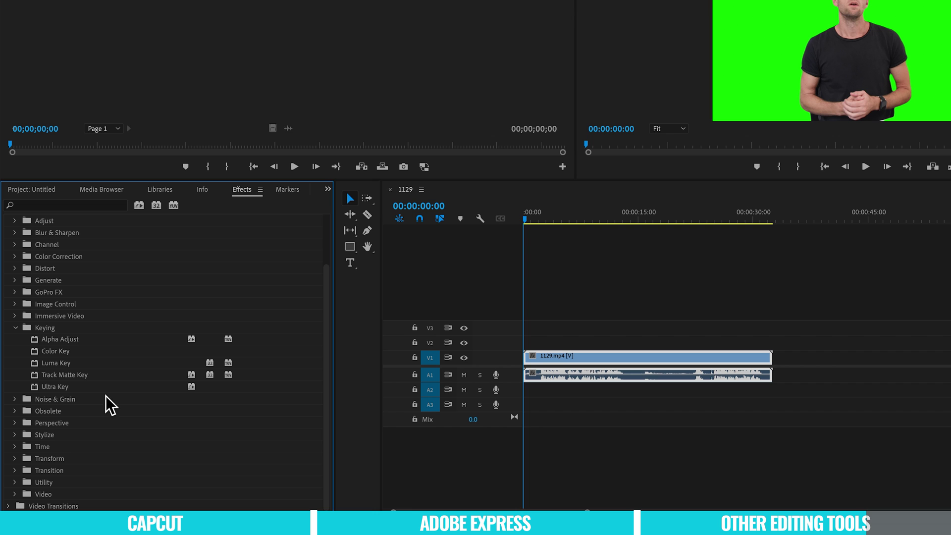
{"action": "left_click_drag", "start_coordinate": [55, 387], "coordinate": [634, 362]}
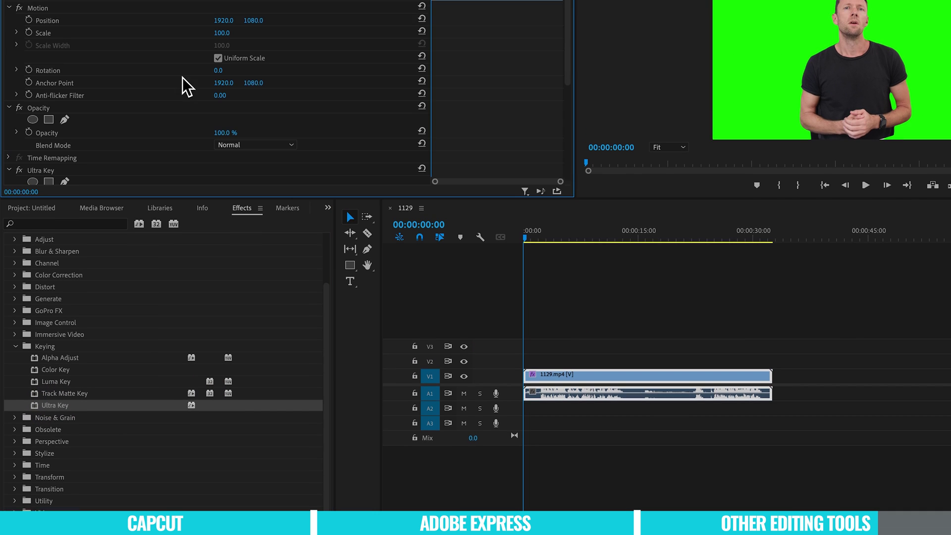
Step: Set Ultra Key's key colour to the sampled green and move the presenter clip up to V2
{"action": "scroll", "coordinate": [138, 158], "scroll_direction": "down", "scroll_amount": 3}
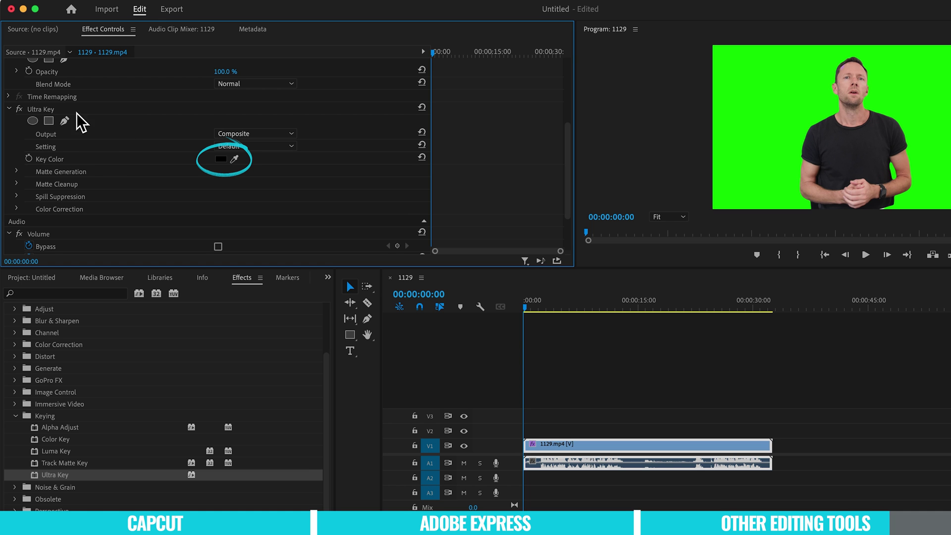
{"action": "left_click", "coordinate": [233, 159]}
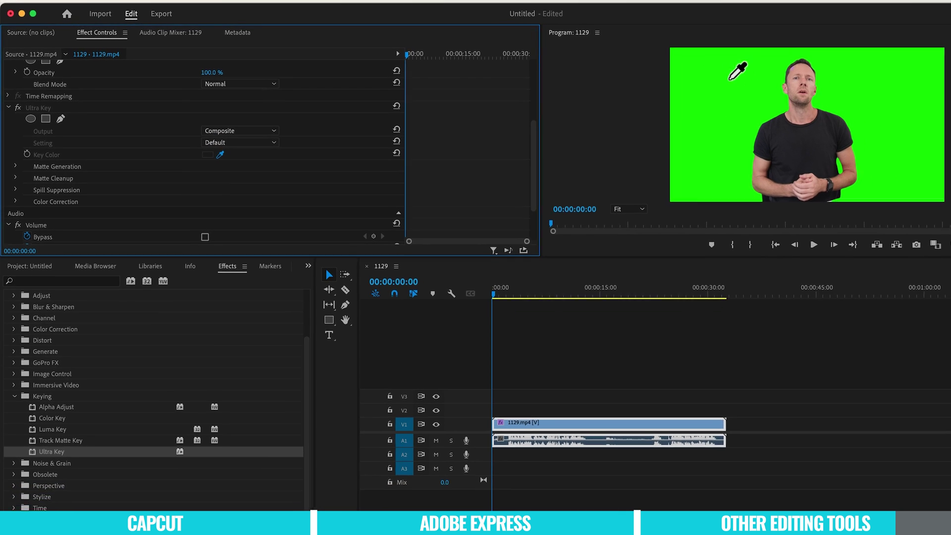
{"action": "left_click", "coordinate": [692, 84]}
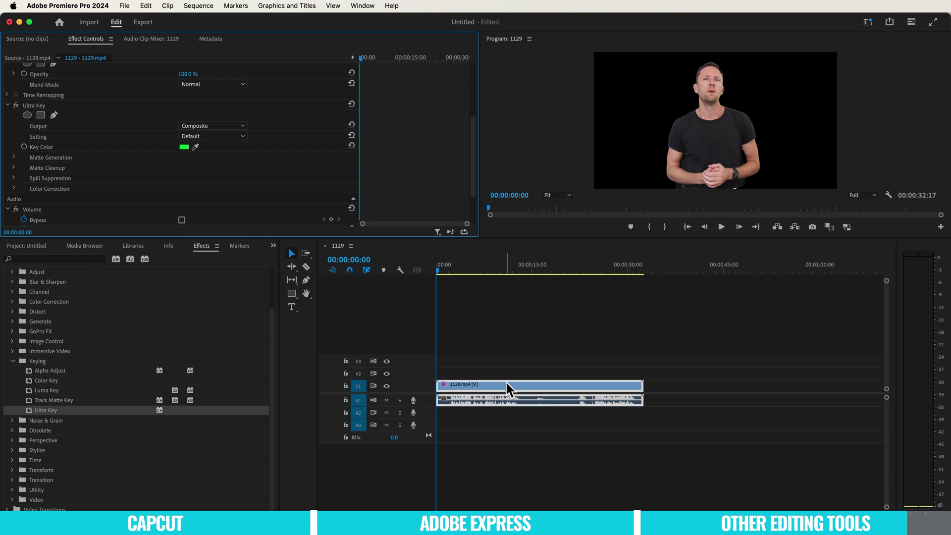
{"action": "left_click_drag", "start_coordinate": [507, 388], "coordinate": [504, 385]}
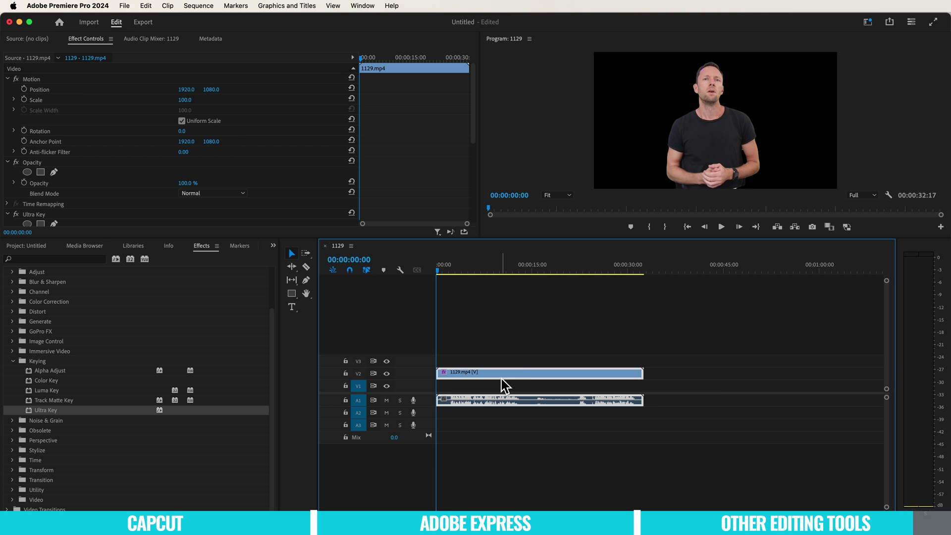
{"action": "key", "text": "shift+1"}
Step: Place Mountain Forest Sunlight on V1 under the presenter and scale it to 221
{"action": "left_click_drag", "start_coordinate": [43, 331], "coordinate": [400, 391]}
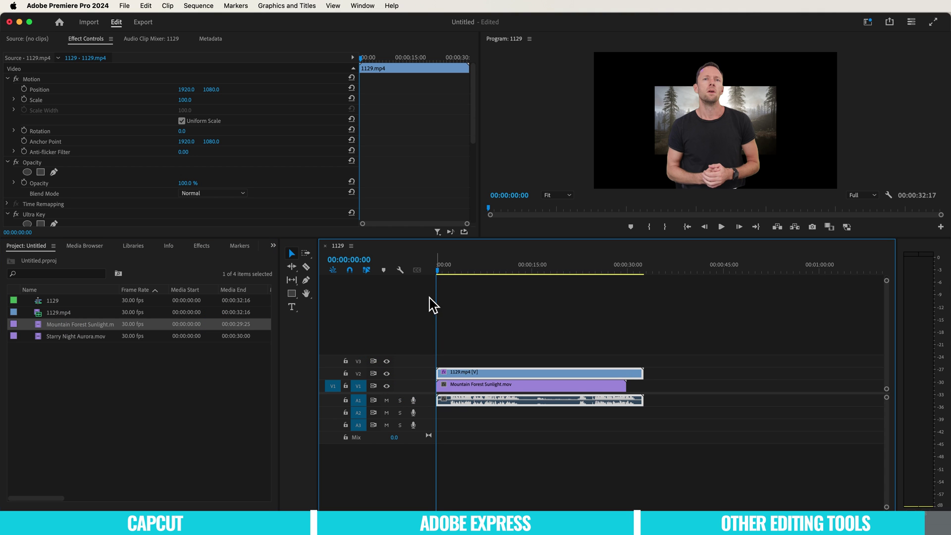
{"action": "left_click", "coordinate": [445, 272]}
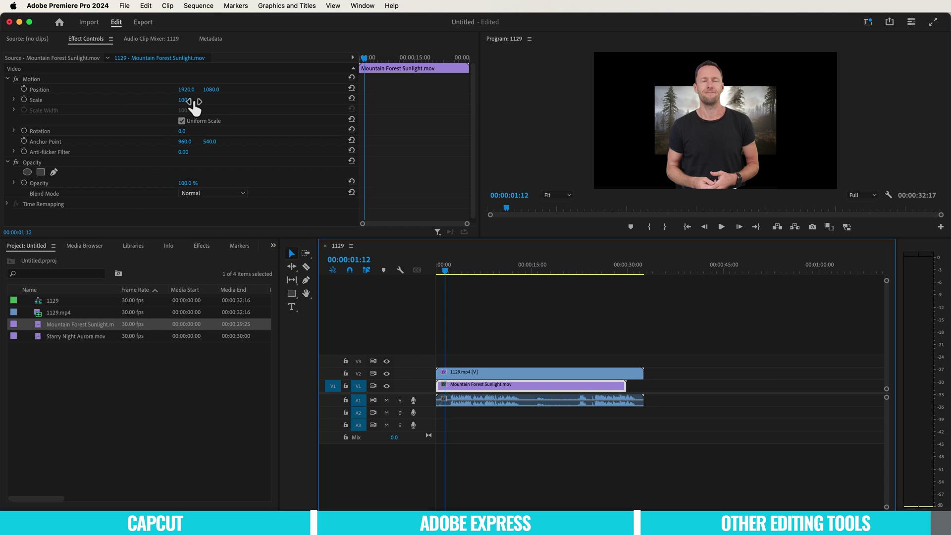
{"action": "left_click", "coordinate": [187, 100]}
{"action": "left_click_drag", "start_coordinate": [187, 100], "coordinate": [188, 100]}
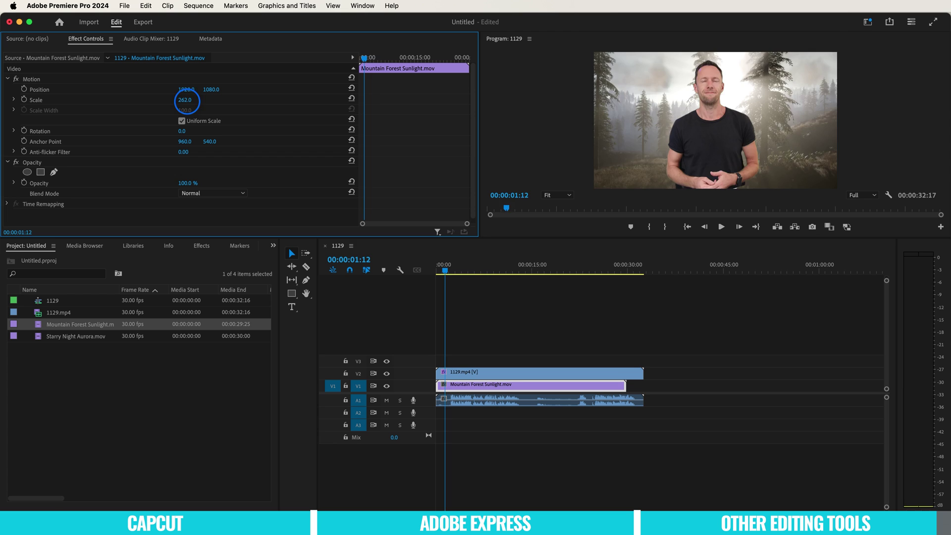
{"action": "left_click_drag", "start_coordinate": [469, 280], "coordinate": [505, 280]}
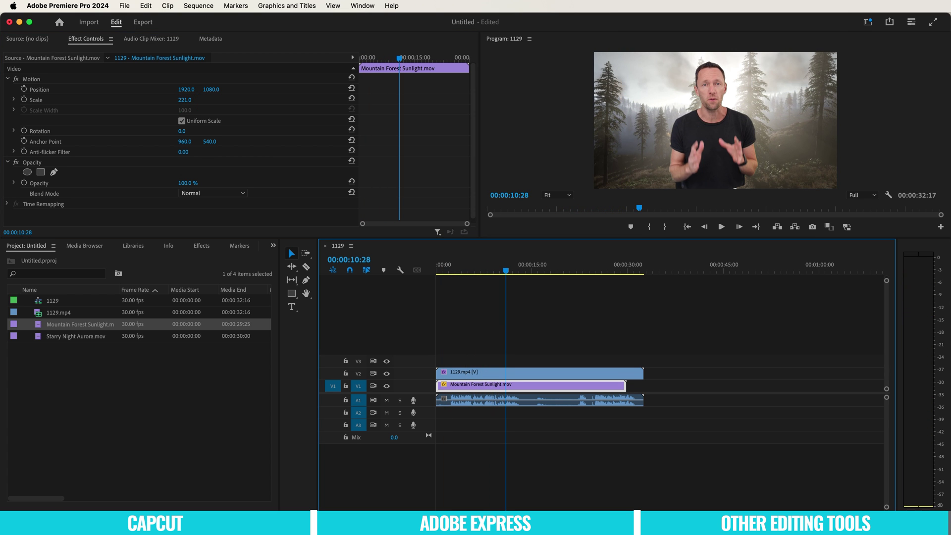